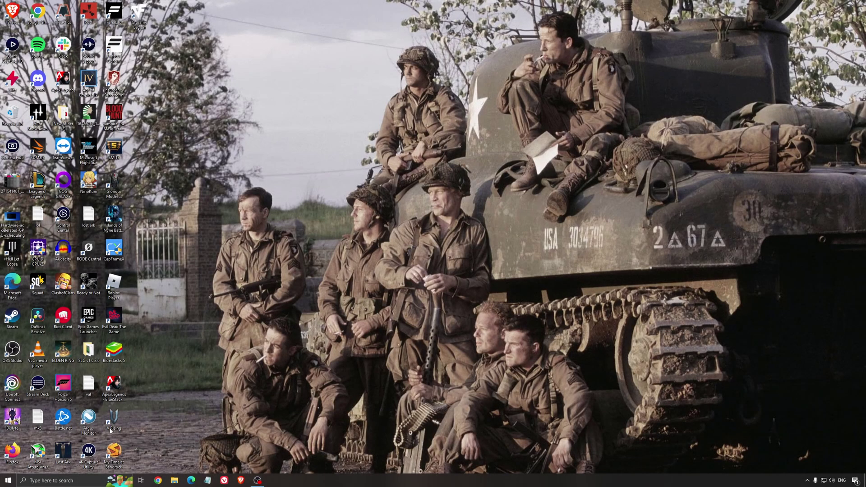
- Search 'game mode' to confirm Game Mode is on, then check Xbox Game Bar (off) and the Captures page
left_click(75, 481)
type("game mode")
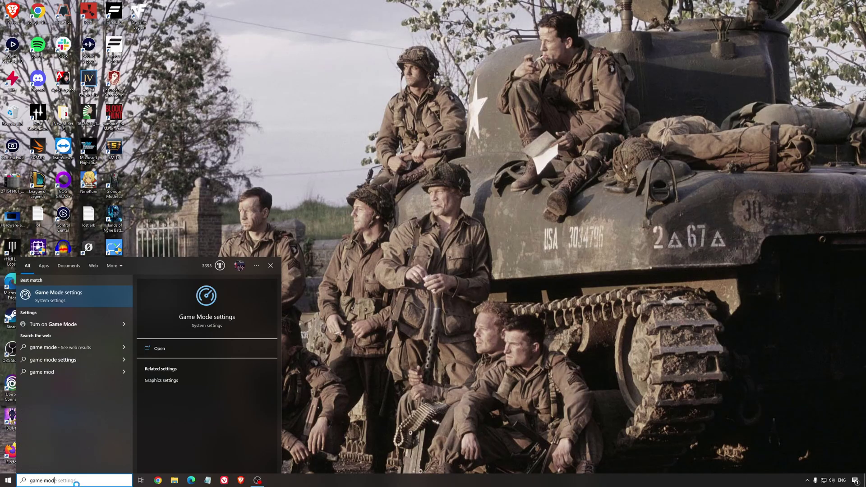
key("Return")
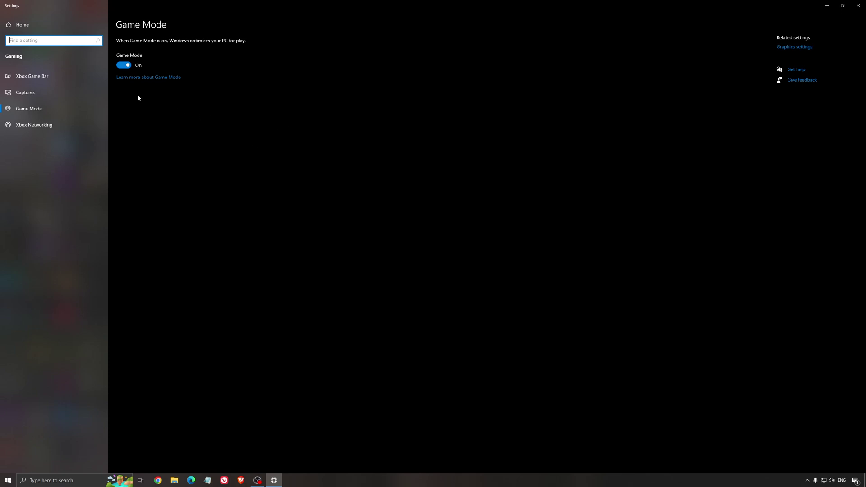
left_click(56, 81)
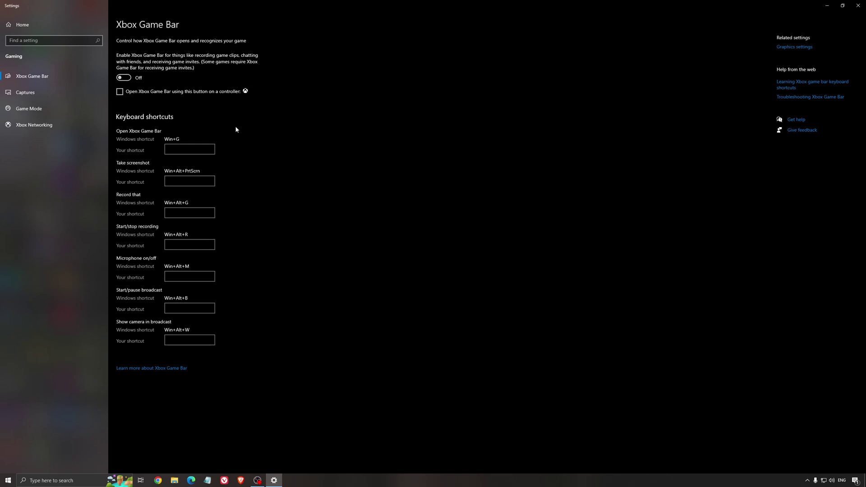
left_click(40, 93)
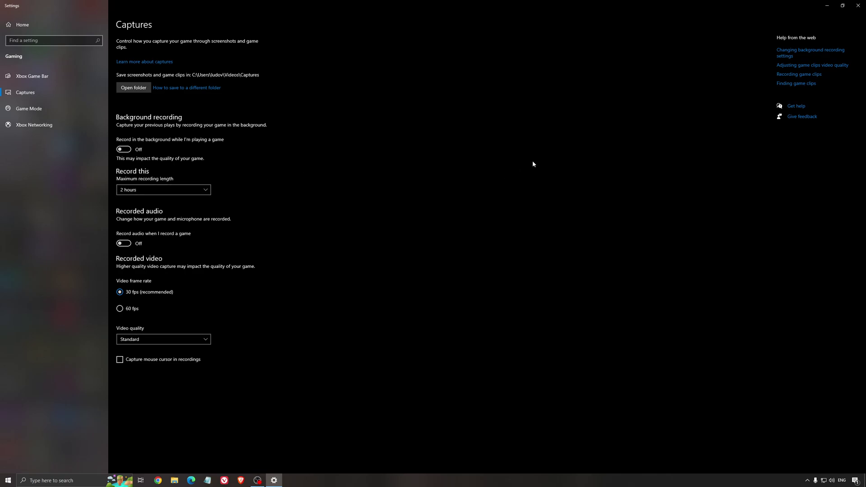
- Close Settings, view the Hardware-accelerated-GPU-scheduling.jpg screenshot in Photos, then close it
left_click(858, 6)
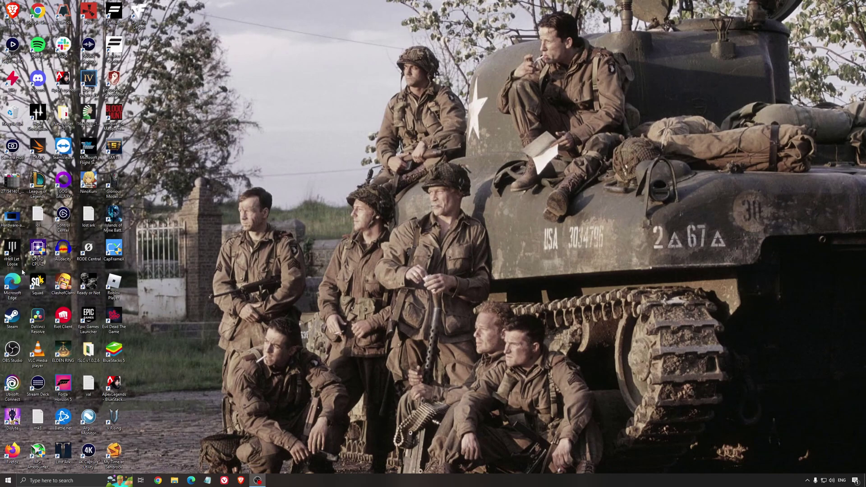
double_click(12, 218)
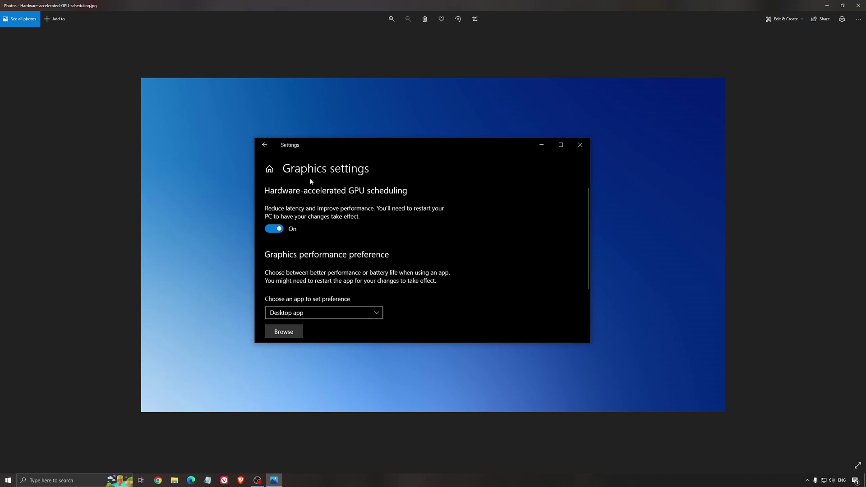
left_click(858, 6)
- Launch Radeon Software from the system tray and go to its Home dashboard
left_click(807, 482)
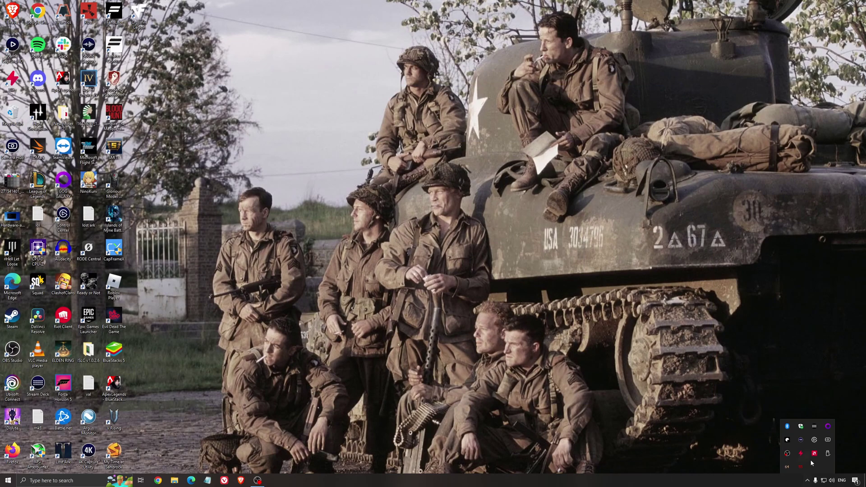
left_click(815, 454)
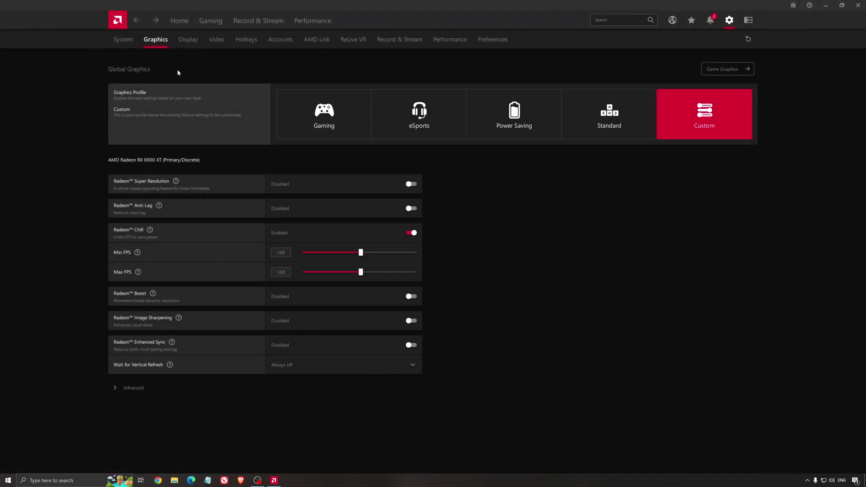
left_click(173, 25)
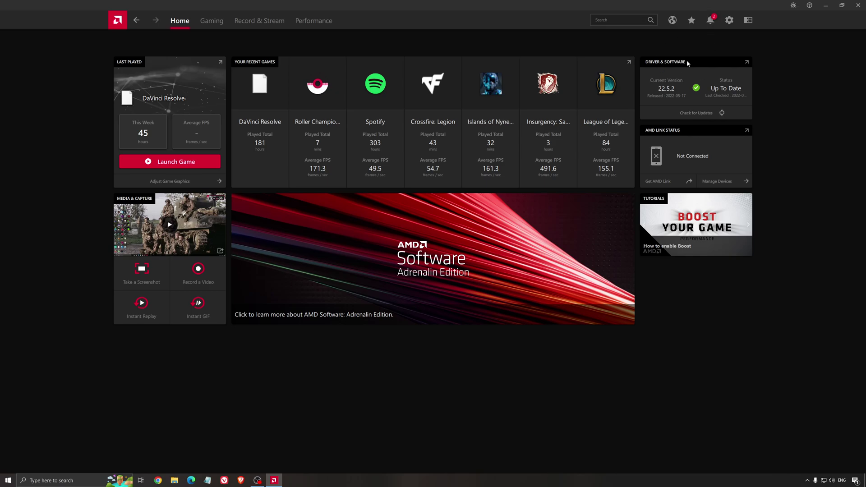
- Check for a newer graphics driver; version 22.5.2 is reported up to date
left_click(696, 113)
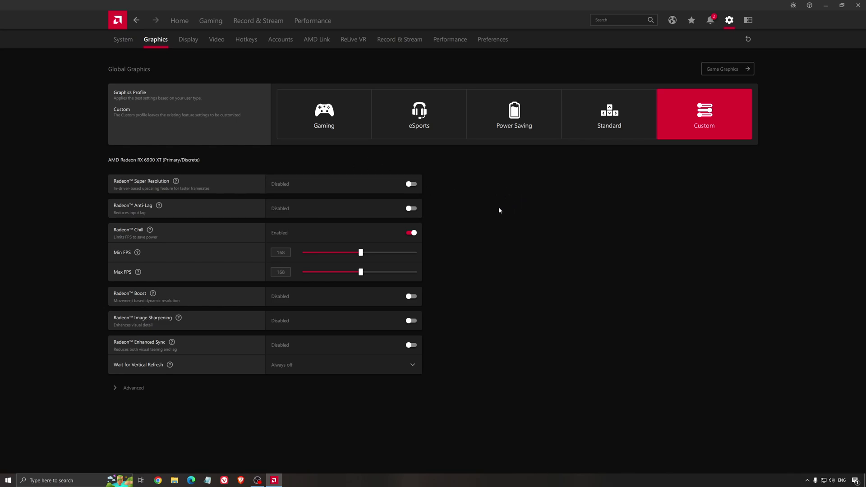
- Close Radeon Software and open NVIDIA Control Panel from its tray icon menu
left_click(858, 5)
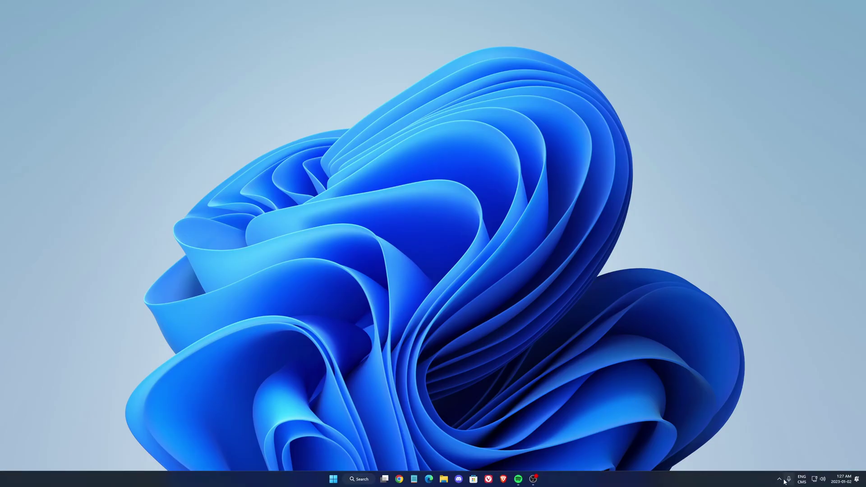
left_click(780, 479)
right_click(788, 461)
left_click(802, 435)
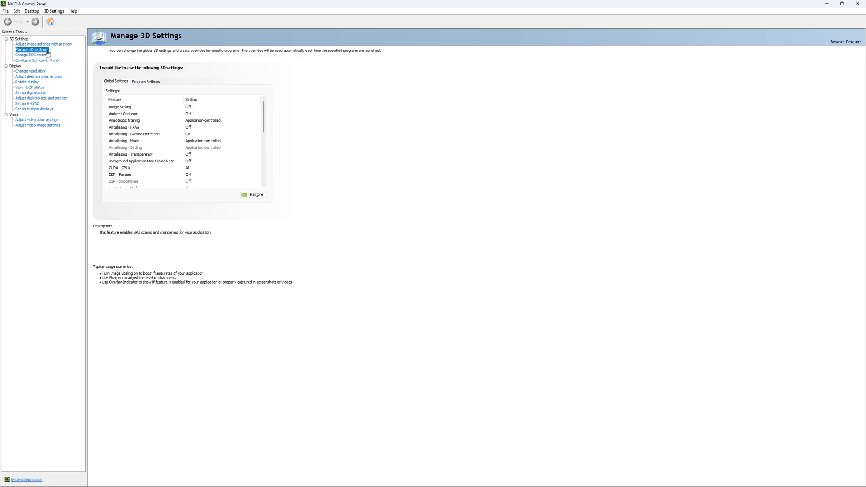
- In global 3D settings, try a Max Frame Rate cap of 124–167 FPS, then confirm it Off
left_click_drag(265, 107, 266, 128)
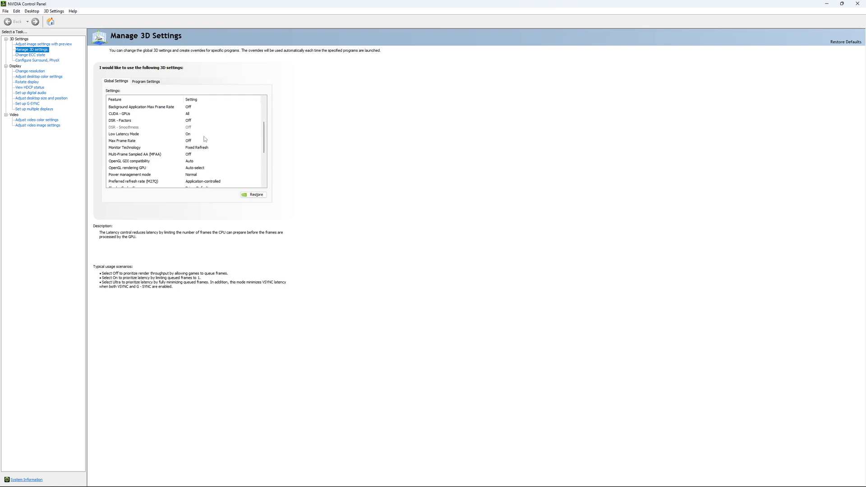
left_click_drag(266, 126, 265, 131)
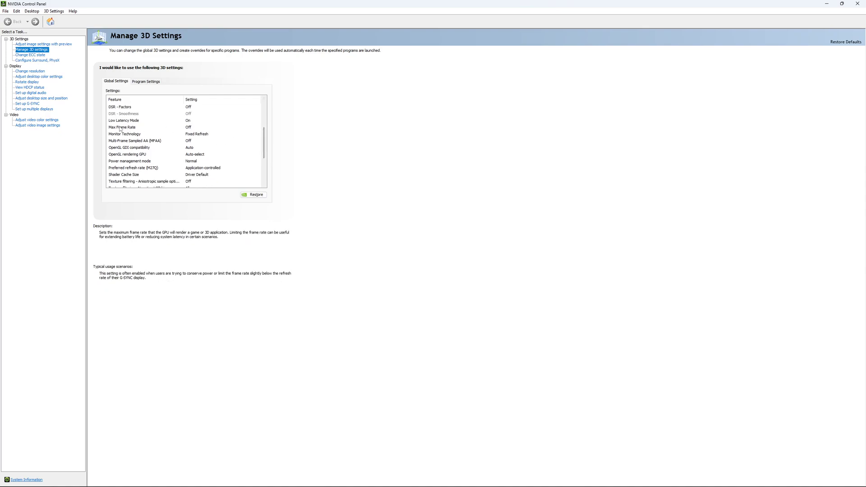
left_click(185, 129)
left_click(185, 129)
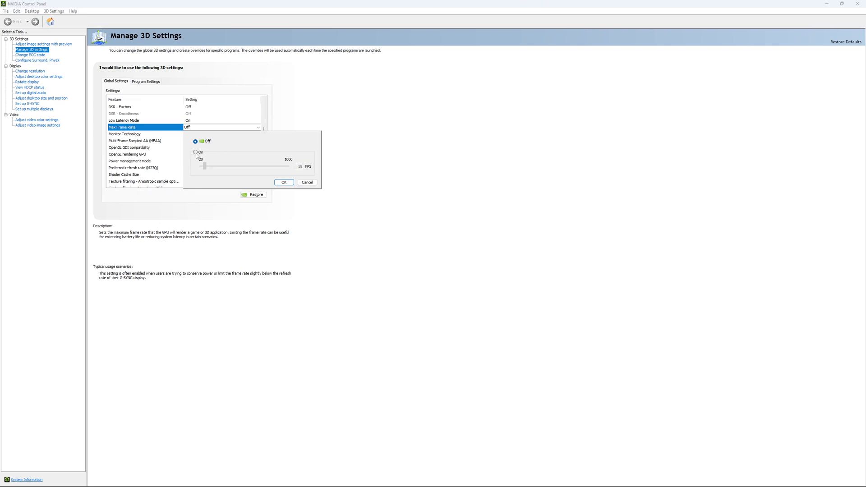
left_click(196, 154)
left_click_drag(204, 166, 210, 169)
left_click_drag(215, 167, 215, 167)
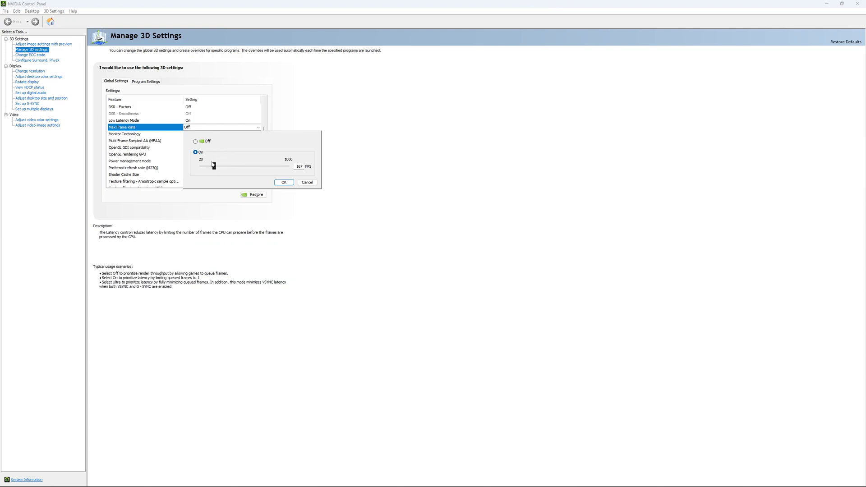
left_click(195, 142)
left_click(283, 182)
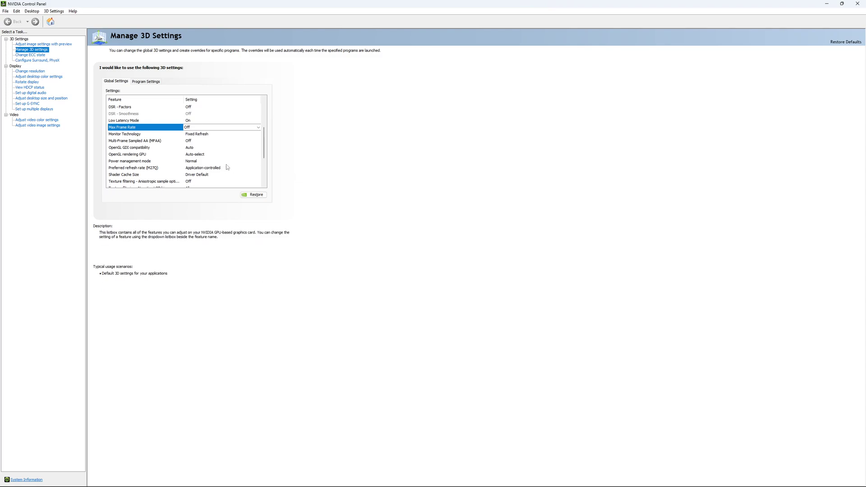
scroll(235, 163, "down", 3)
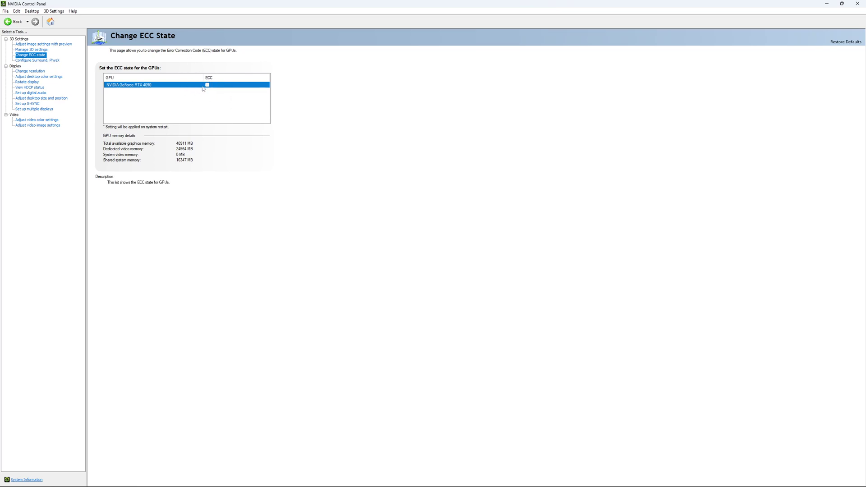
- On Change resolution, check the refresh rate list and keep the 2560 × 1440 display at 170Hz
left_click(23, 71)
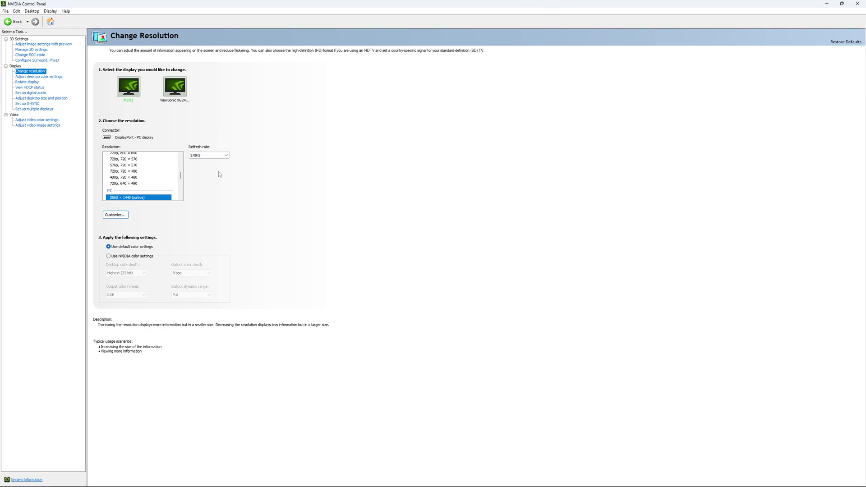
left_click(212, 156)
left_click(214, 161)
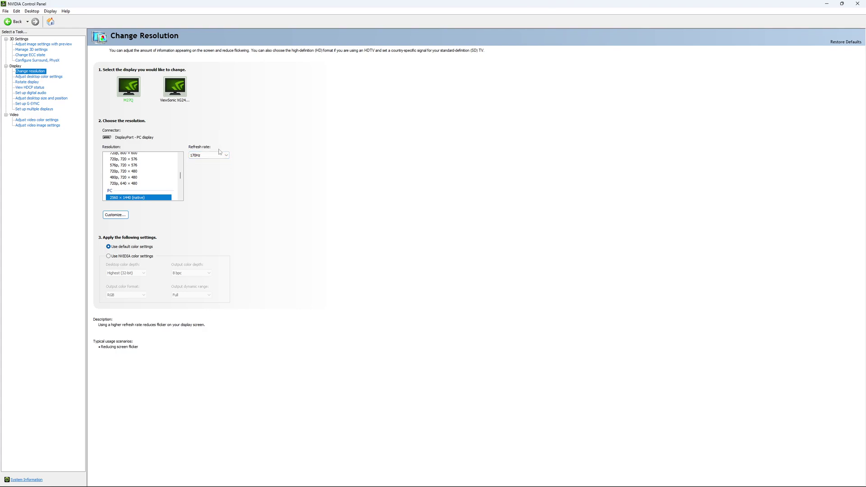
left_click(301, 165)
left_click(200, 155)
left_click(308, 156)
- Show the Set up G-SYNC page, leaving G-SYNC Compatible unchecked
left_click(29, 104)
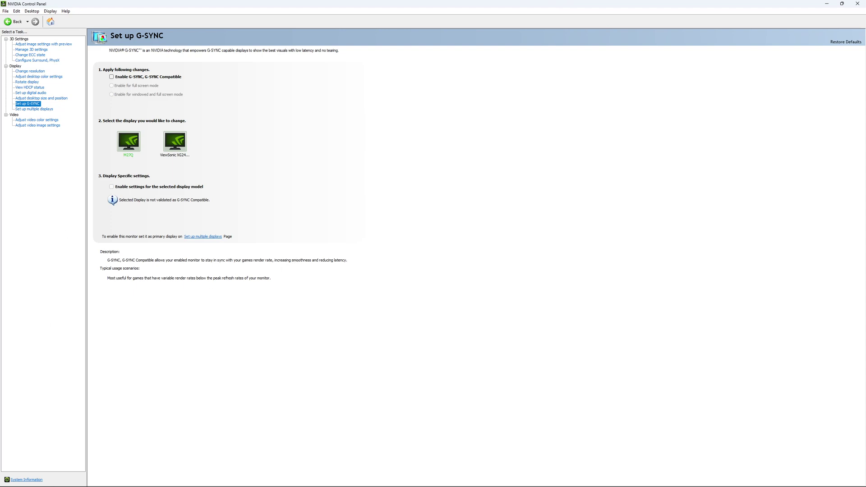
- Return to the desktop and search 'edit power plan' to review the High performance plan
key("super+d")
left_click(83, 482)
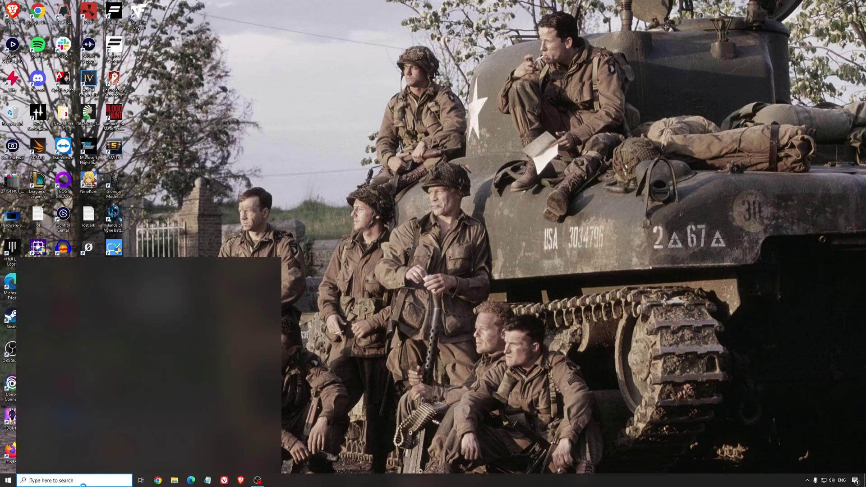
type("edit power plan")
key("Return")
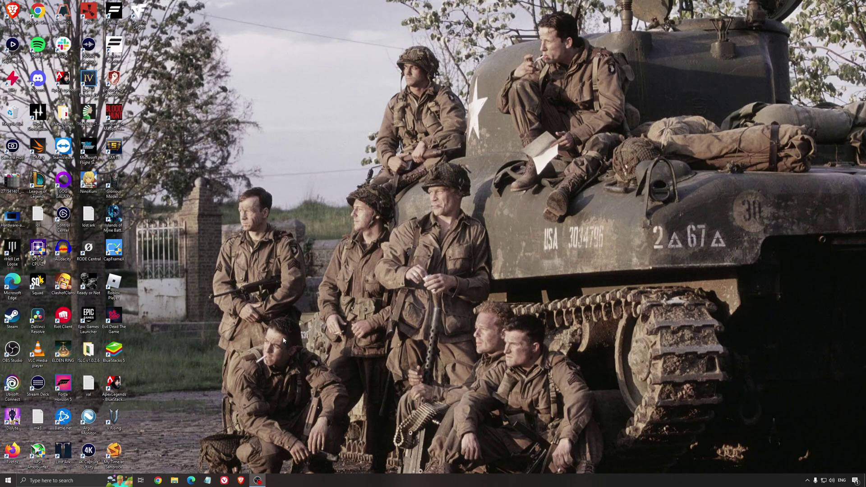
- Launch ISLC, start monitoring with 1024 MB list size and 16000 MB free memory, then minimize it
double_click(89, 350)
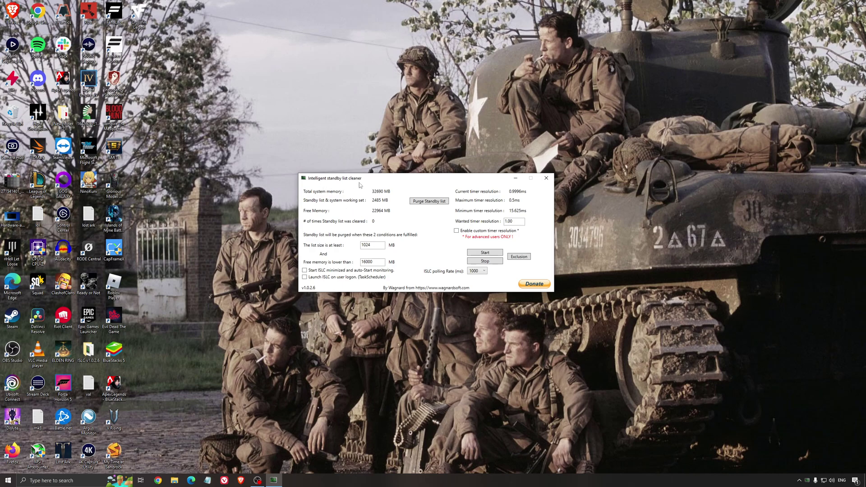
left_click_drag(360, 182, 358, 186)
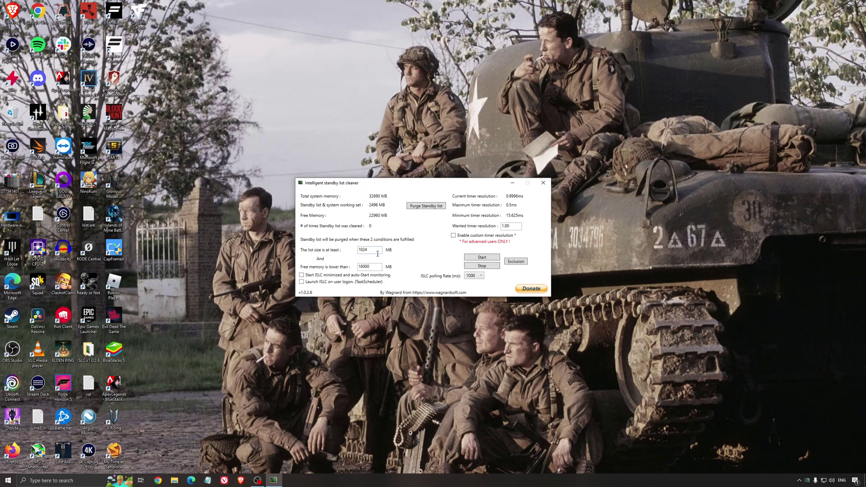
left_click_drag(378, 267, 335, 266)
left_click(483, 257)
left_click_drag(458, 183, 487, 182)
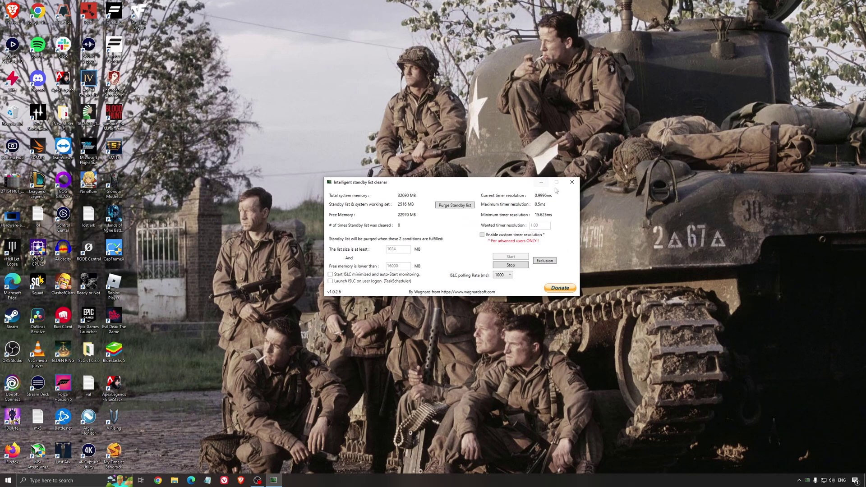
left_click(542, 182)
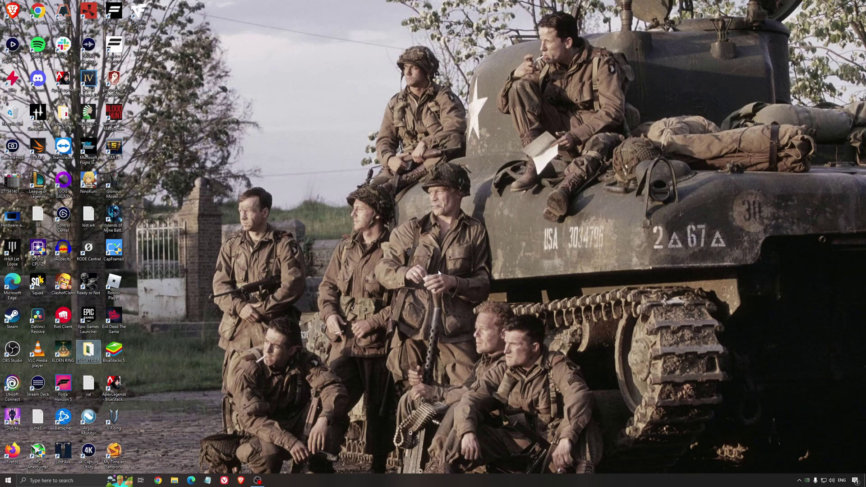
left_click(419, 247)
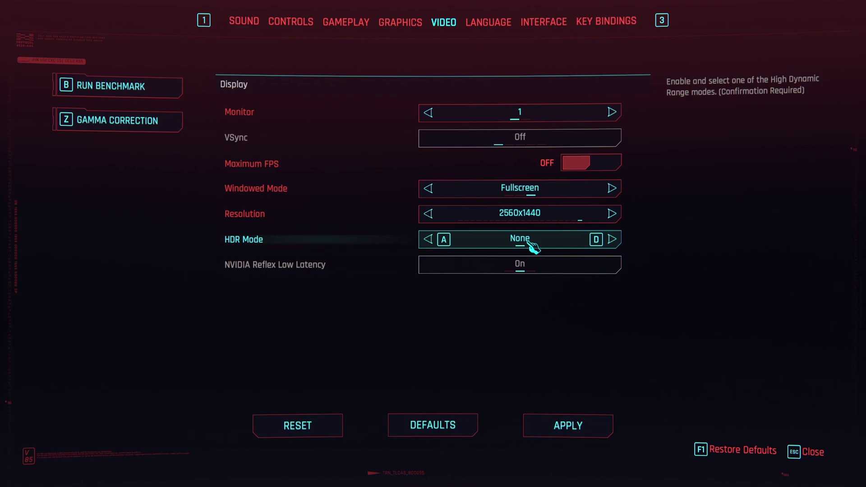
- Scroll through the GRAPHICS tab's texture, resolution scaling and DLSS settings, including Super Resolution Quality with Frame Generation on
left_click(409, 27)
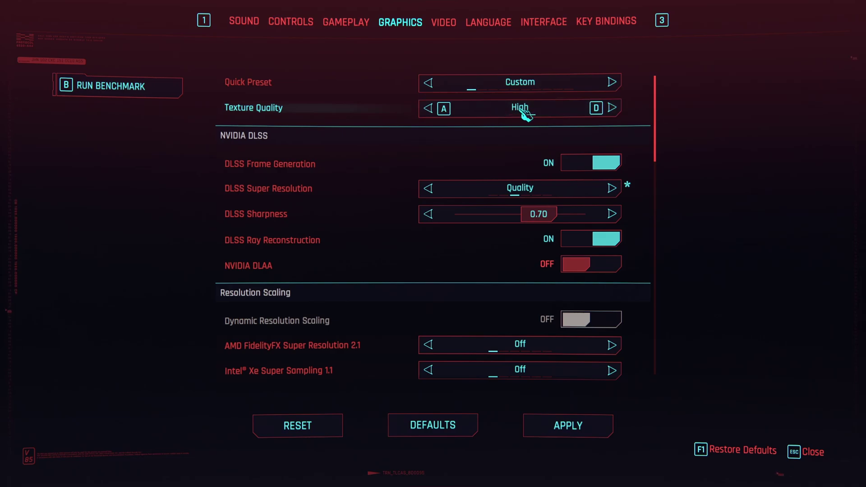
scroll(440, 167, "down", 15)
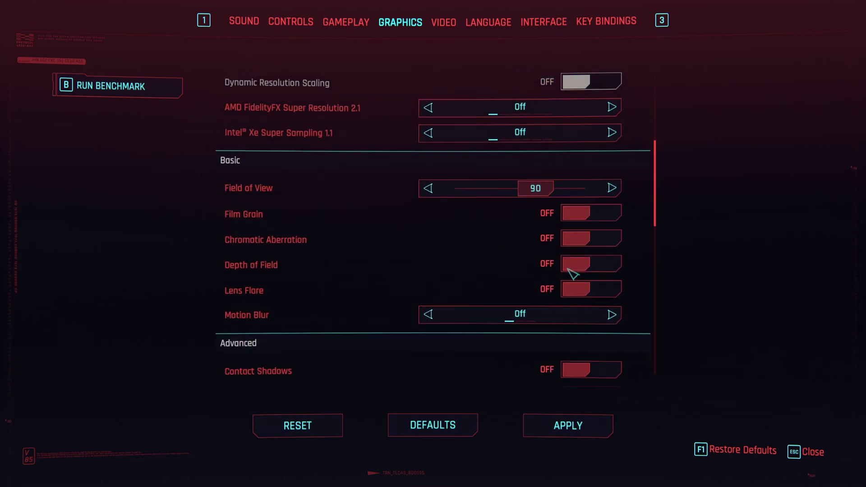
scroll(496, 232, "up", 20)
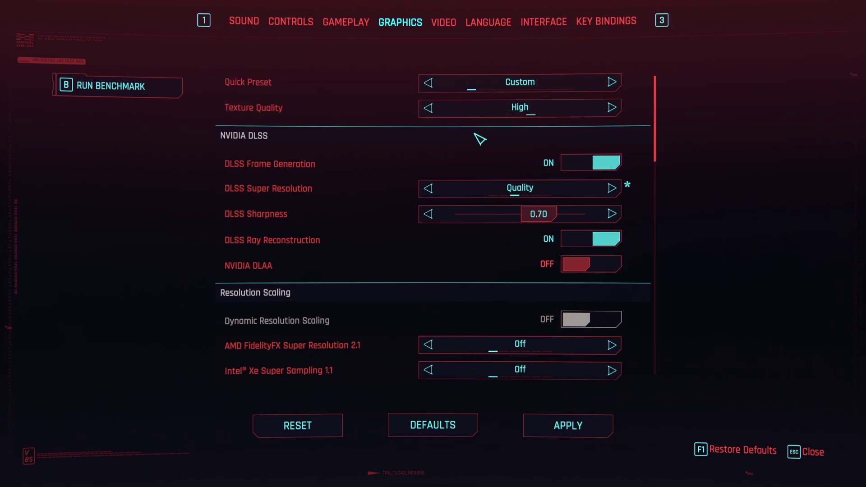
scroll(270, 140, "down", 2)
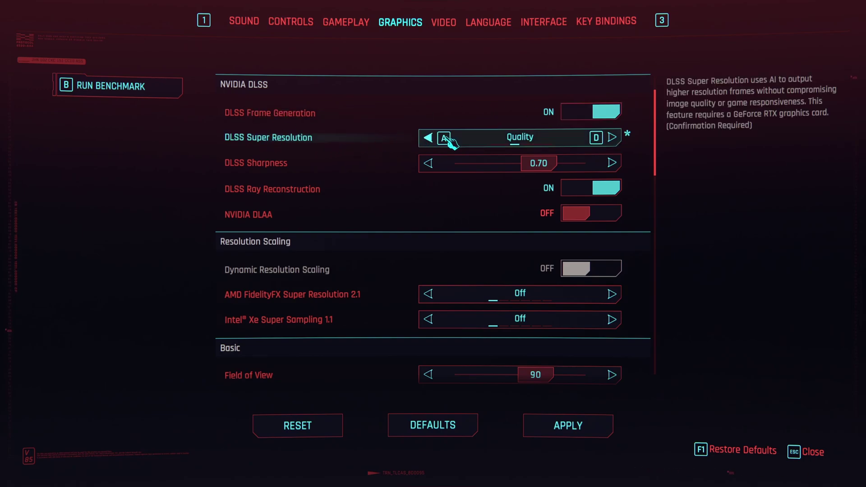
left_click(612, 137)
left_click(612, 137)
key("a")
key("a")
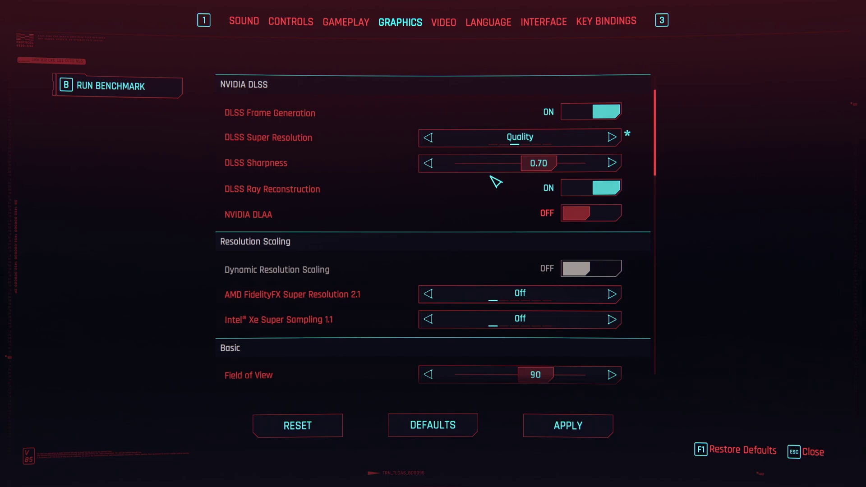
key("a")
key("a")
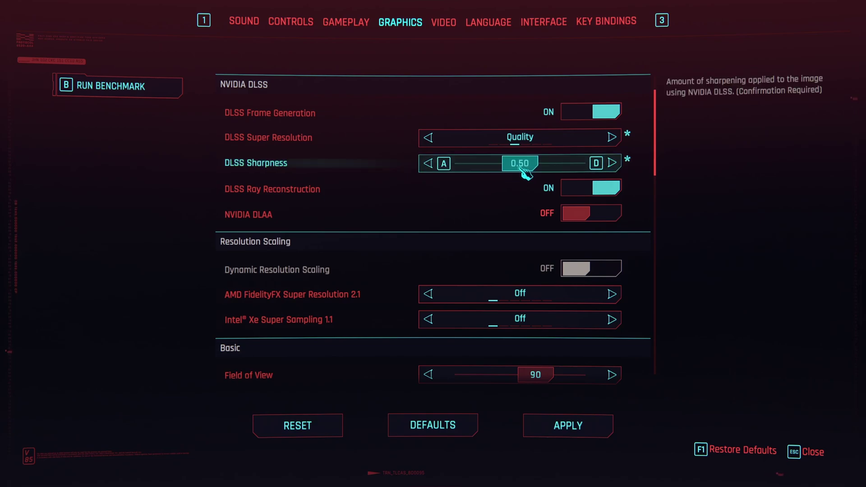
left_click_drag(528, 171, 547, 169)
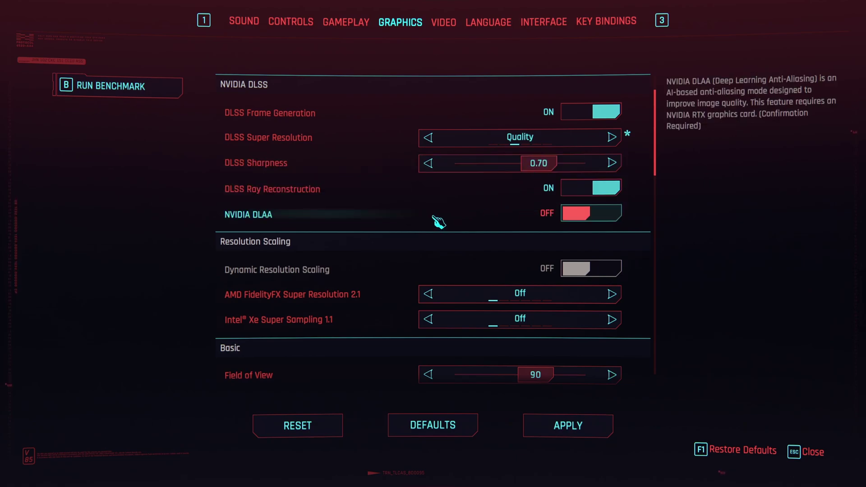
scroll(358, 216, "down", 2)
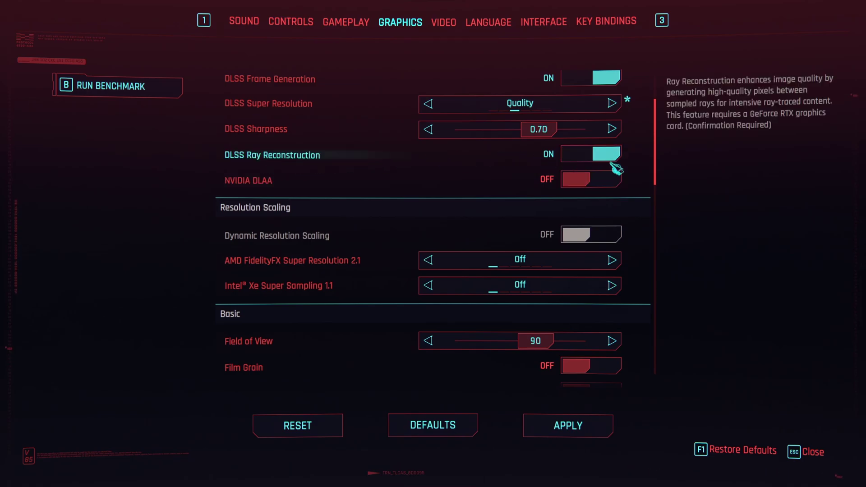
left_click_drag(656, 113, 657, 350)
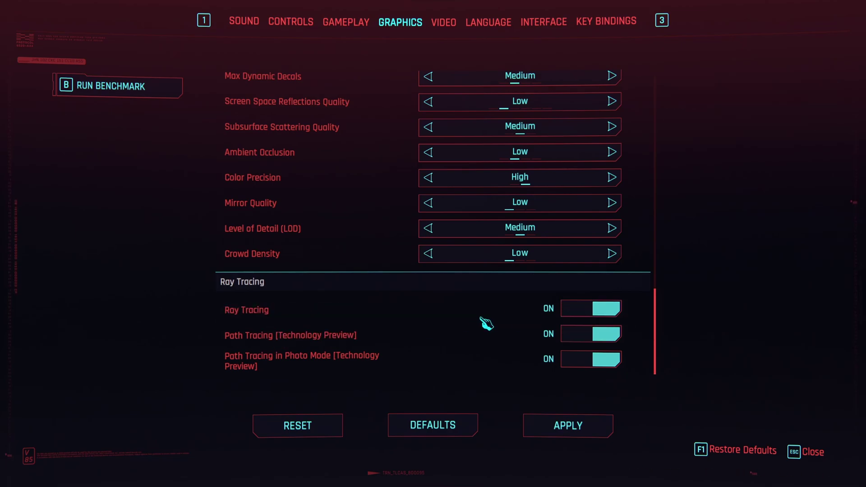
scroll(485, 327, "up", 15)
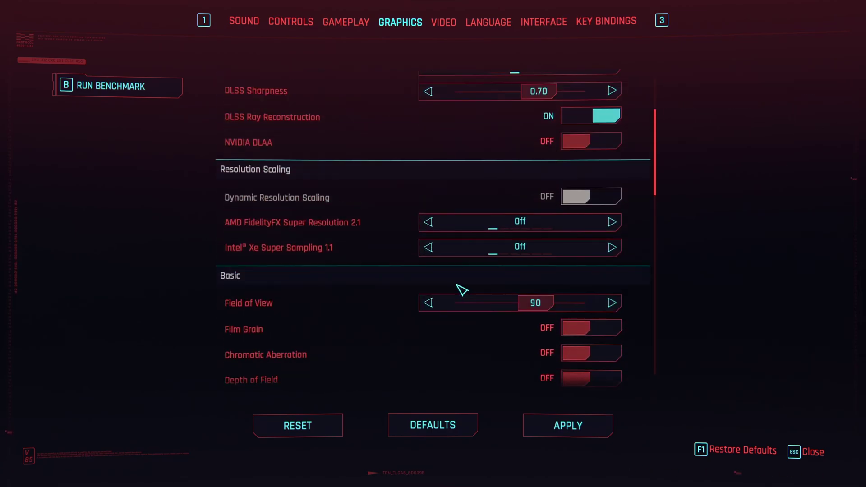
scroll(462, 289, "up", 3)
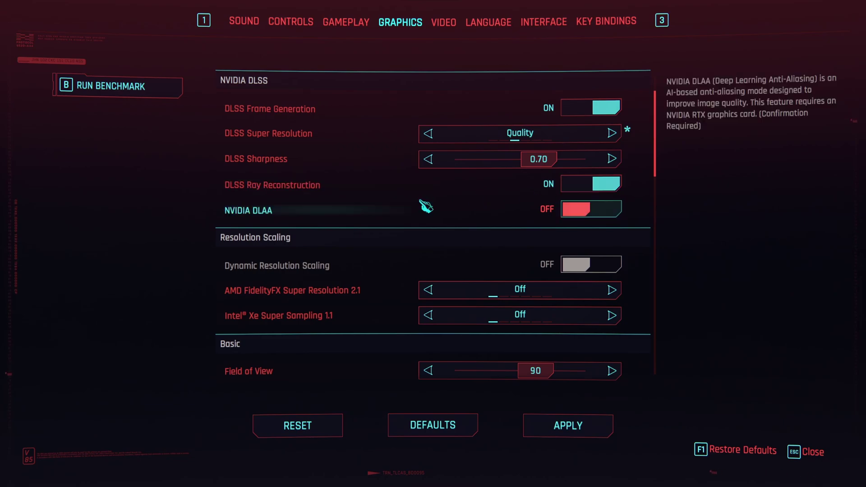
- Switch upscaling to AMD FSR 2.1 at the Quality preset
scroll(422, 218, "down", 3)
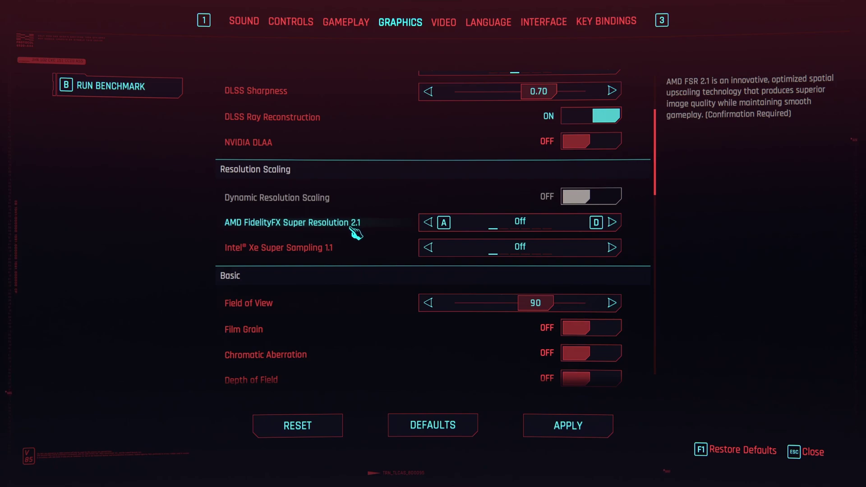
left_click(612, 222)
left_click(613, 222)
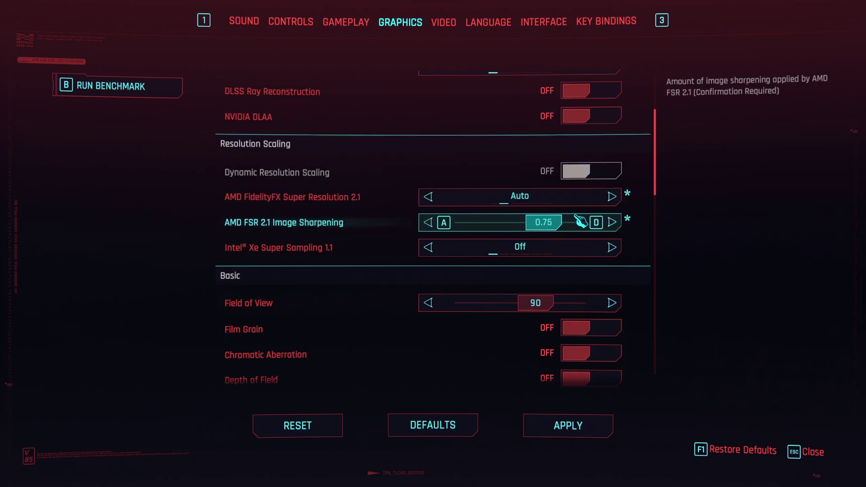
left_click(612, 196)
scroll(542, 170, "up", 3)
scroll(541, 155, "down", 1)
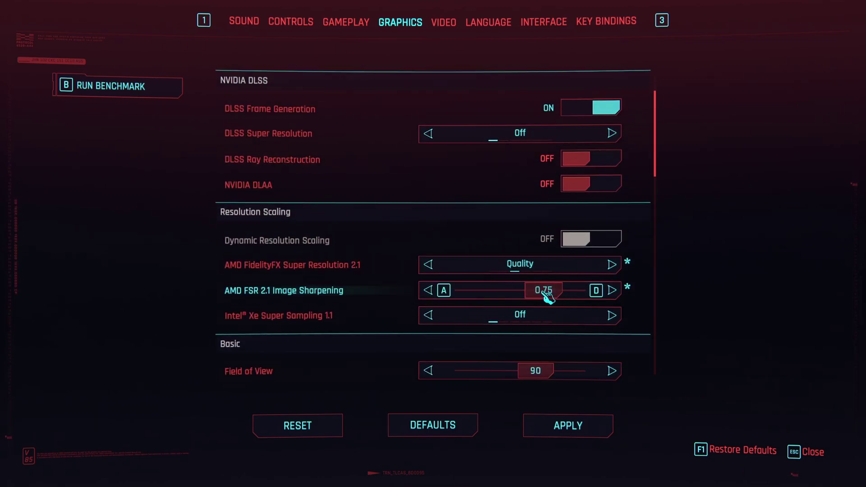
- Lower FSR image sharpening to 0.70, cycling the preset through Balanced and Performance back to Quality
key("a")
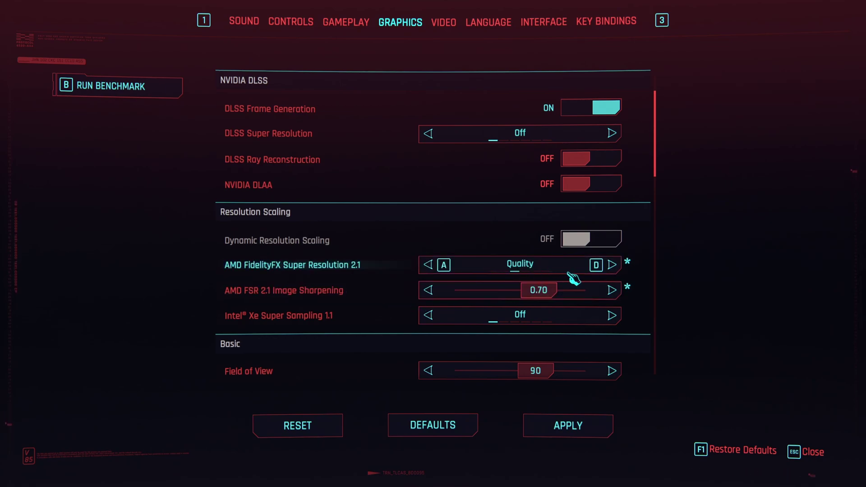
left_click(611, 270)
left_click(611, 270)
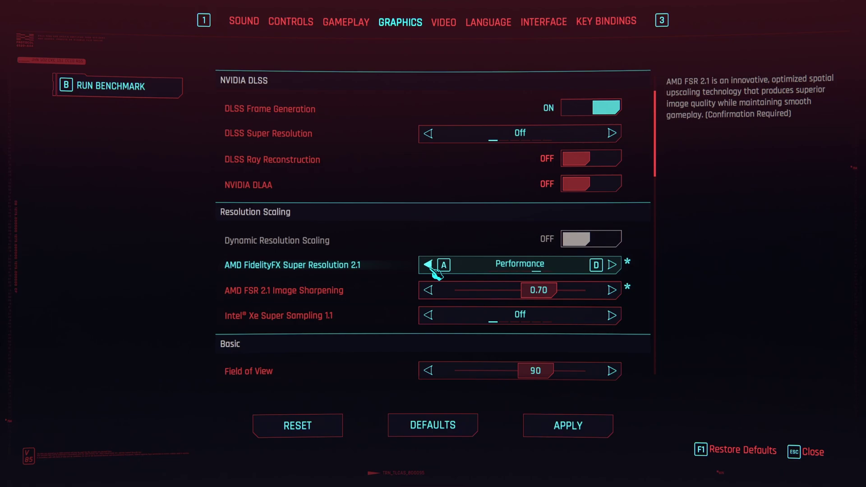
left_click(446, 267)
left_click(445, 267)
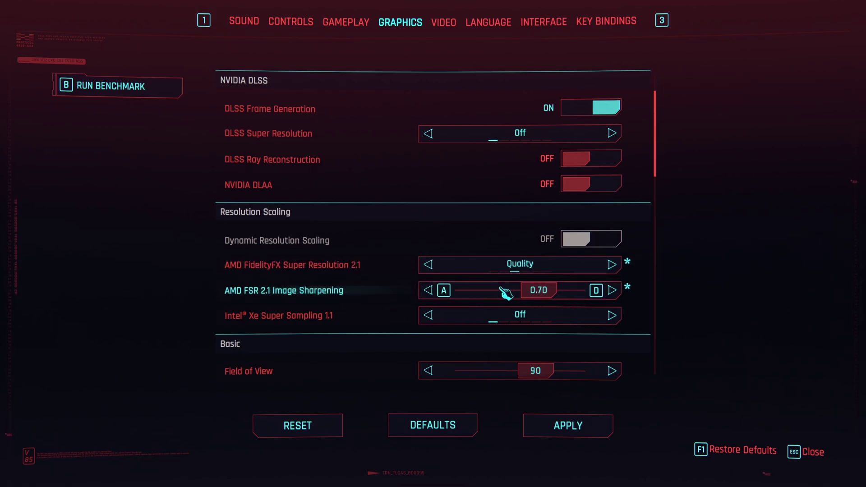
scroll(519, 288, "up", 1)
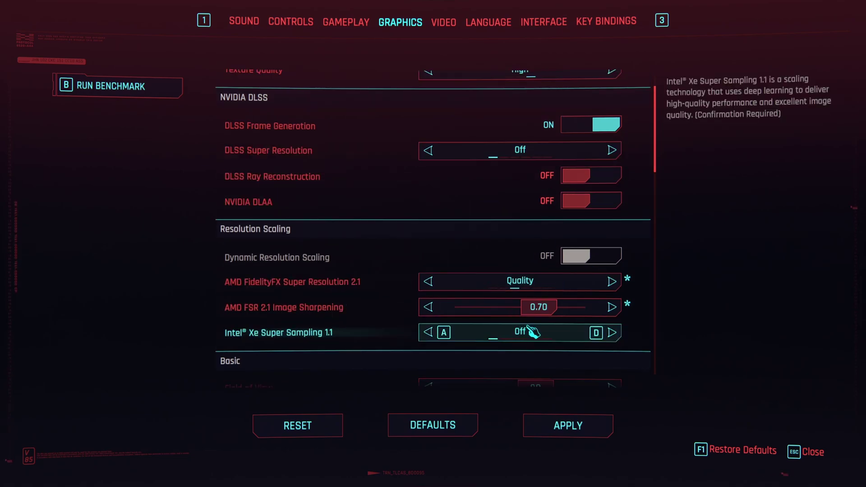
- Turn AMD FSR upscaling off and return Field of View to 90 after trying 100
left_click(612, 152)
scroll(357, 230, "down", 8)
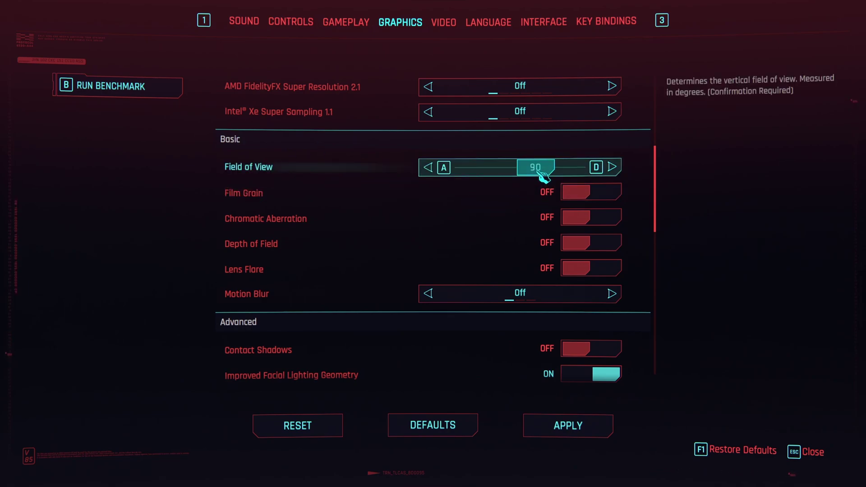
mouse_move(540, 172)
left_mouse_down()
mouse_move(570, 174)
mouse_move(507, 174)
left_mouse_up()
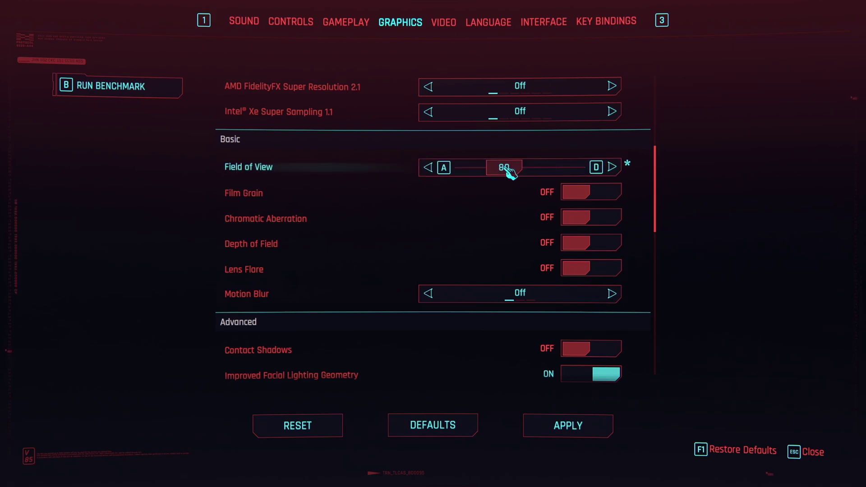
left_click_drag(510, 172, 534, 170)
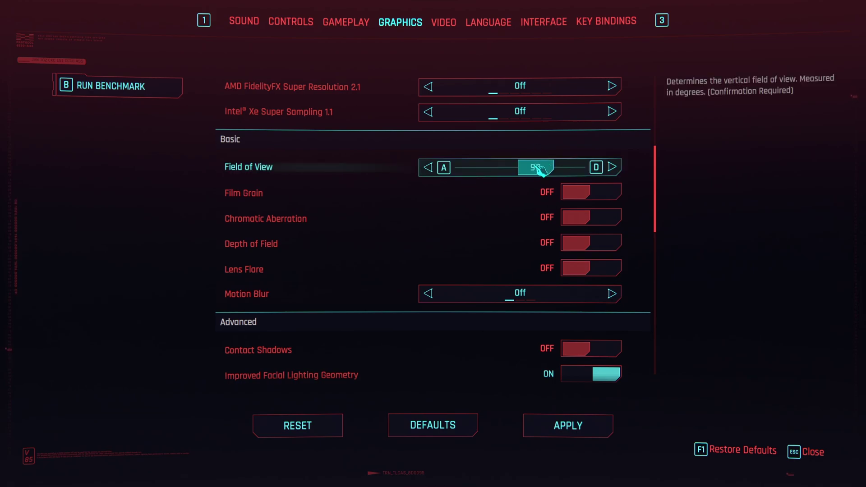
- Review the Basic and Advanced graphics, including Contact Shadows Off, Anisotropy 16, Volumetric Clouds Off
scroll(452, 212, "down", 2)
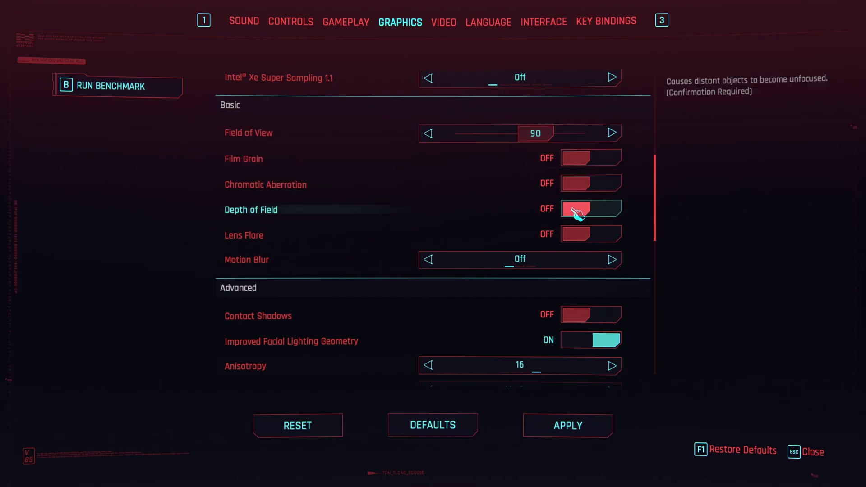
scroll(413, 266, "down", 5)
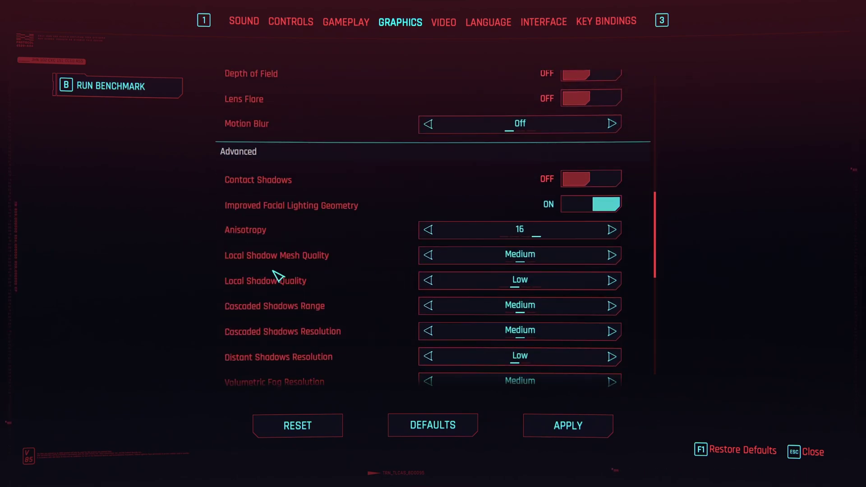
scroll(280, 268, "up", 3)
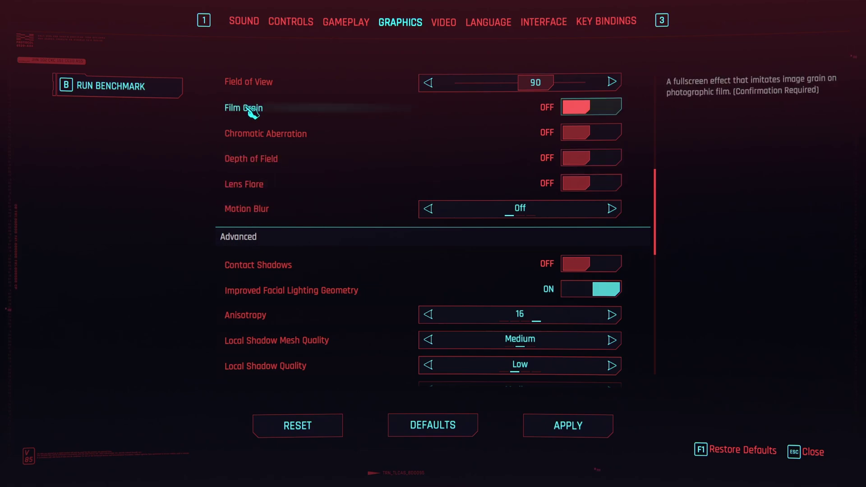
scroll(345, 304, "down", 6)
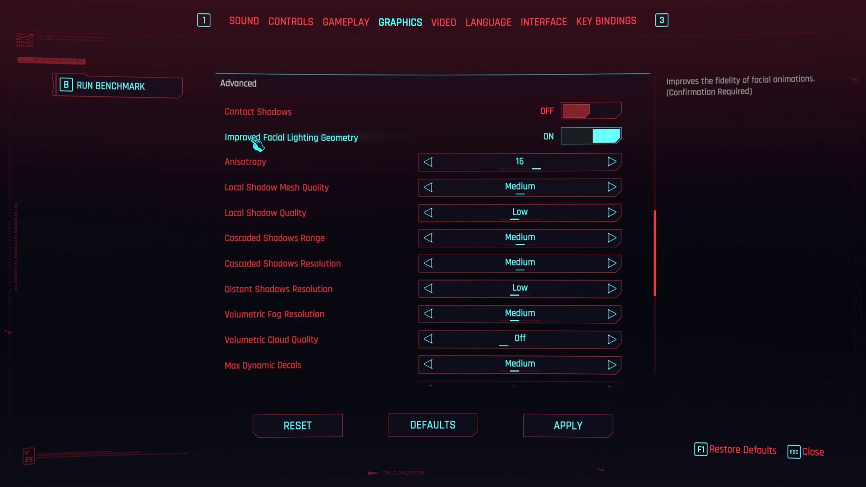
scroll(360, 193, "down", 1)
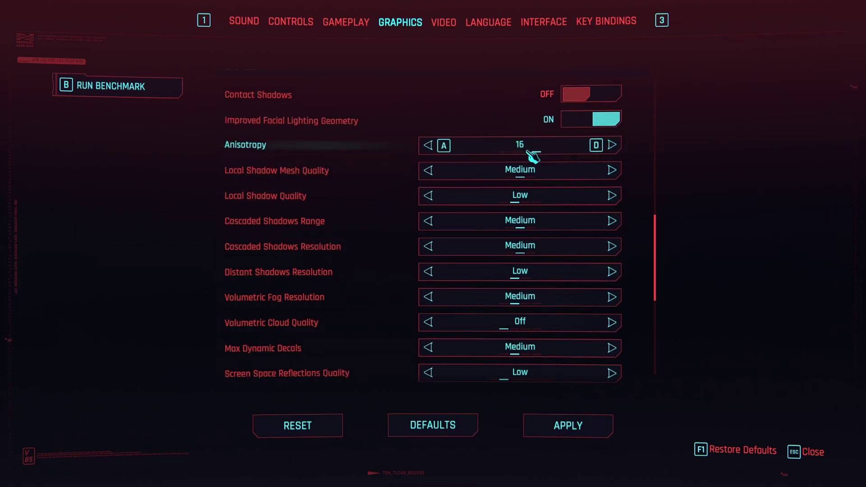
left_click(429, 145)
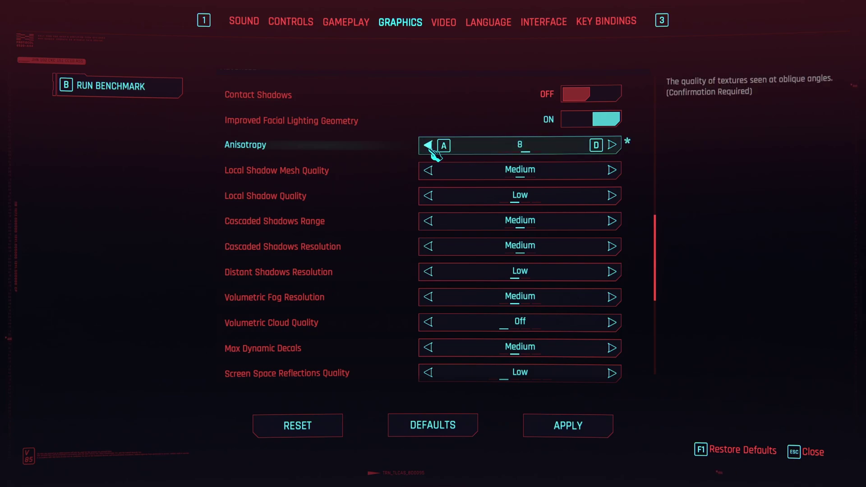
left_click(612, 144)
left_click(612, 145)
scroll(330, 194, "down", 1)
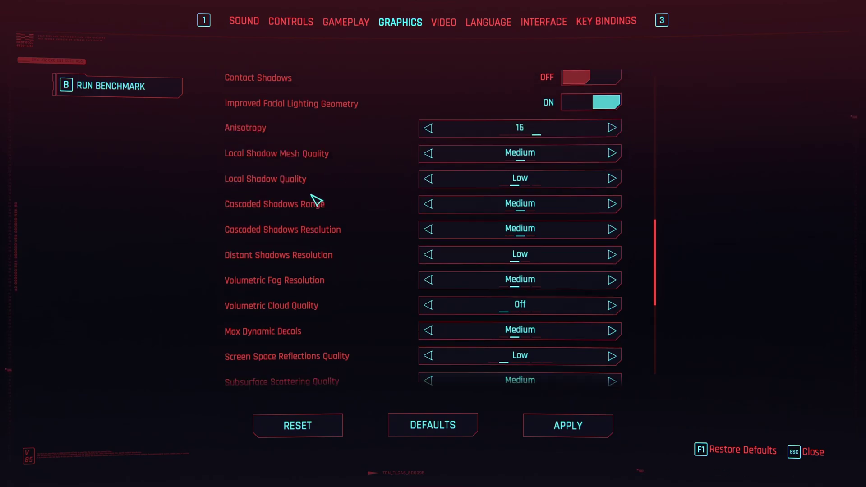
scroll(316, 200, "down", 1)
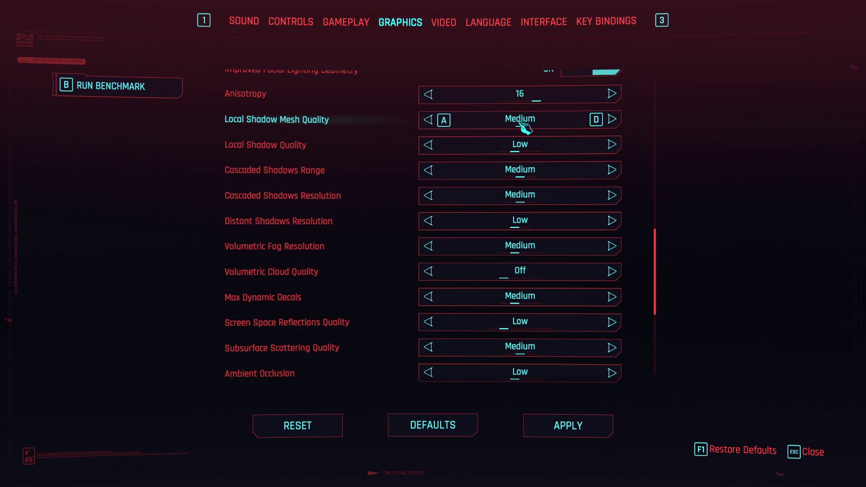
left_click(496, 125)
left_click(611, 118)
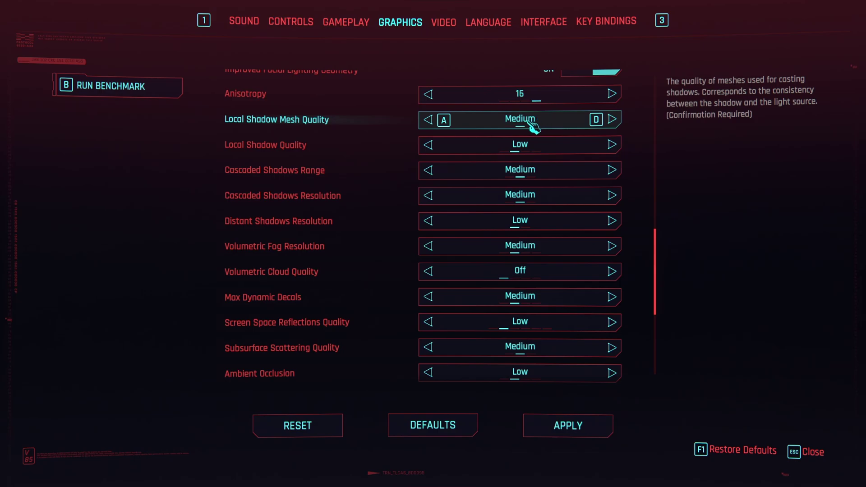
scroll(347, 161, "down", 1)
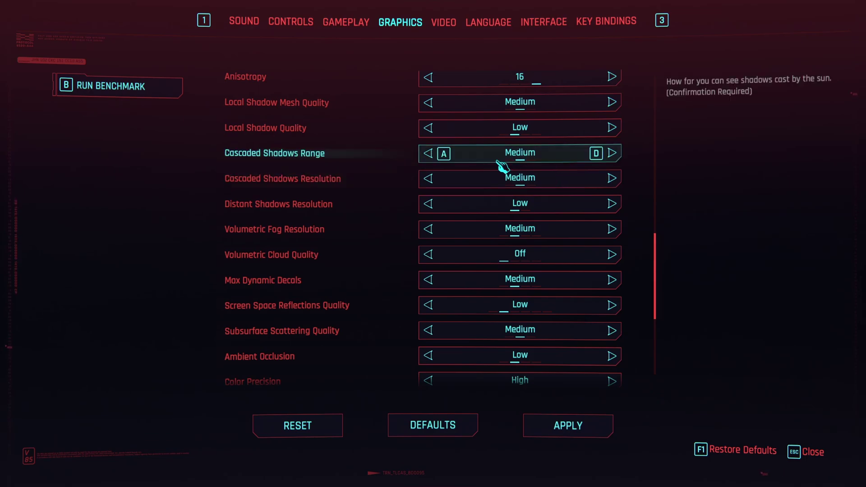
left_click(431, 154)
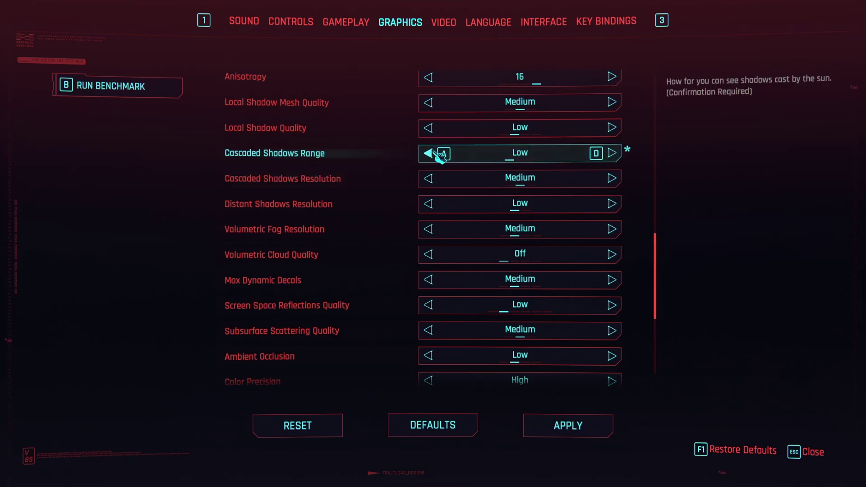
left_click(612, 153)
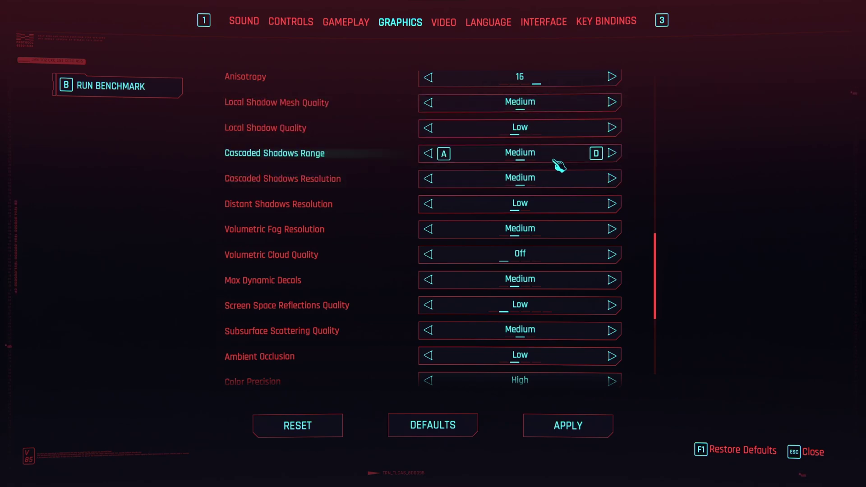
scroll(325, 199, "down", 1)
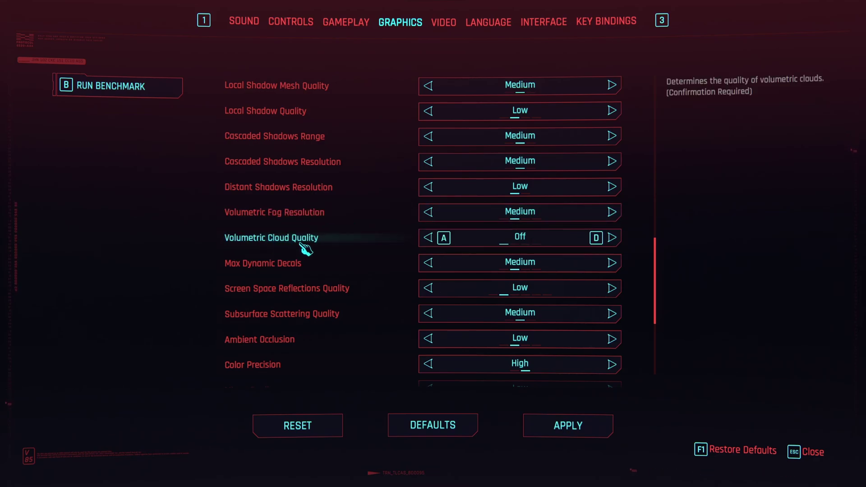
left_click(611, 238)
left_click(612, 238)
left_click(610, 238)
left_click(610, 238)
left_click(610, 238)
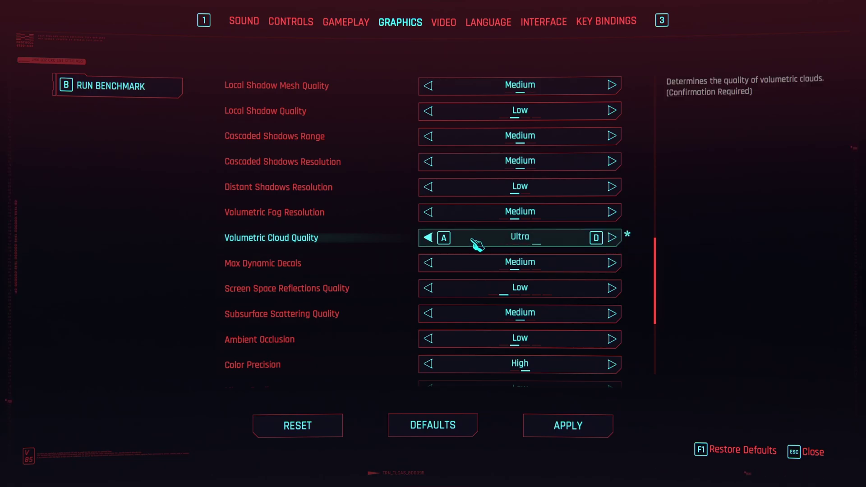
left_click(428, 238)
left_click(429, 238)
left_click(429, 238)
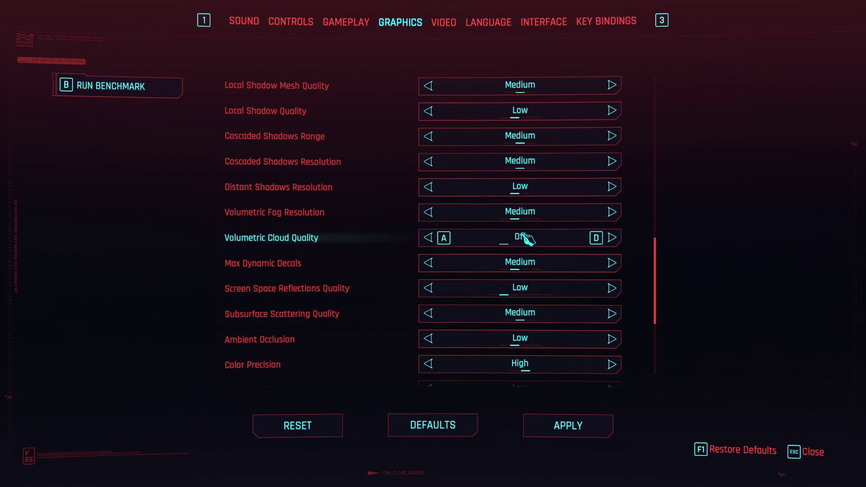
left_click(614, 239)
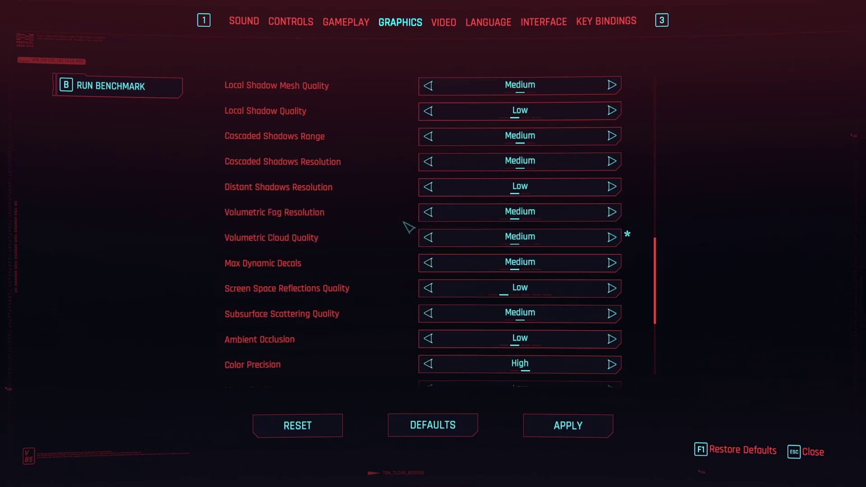
left_click(428, 238)
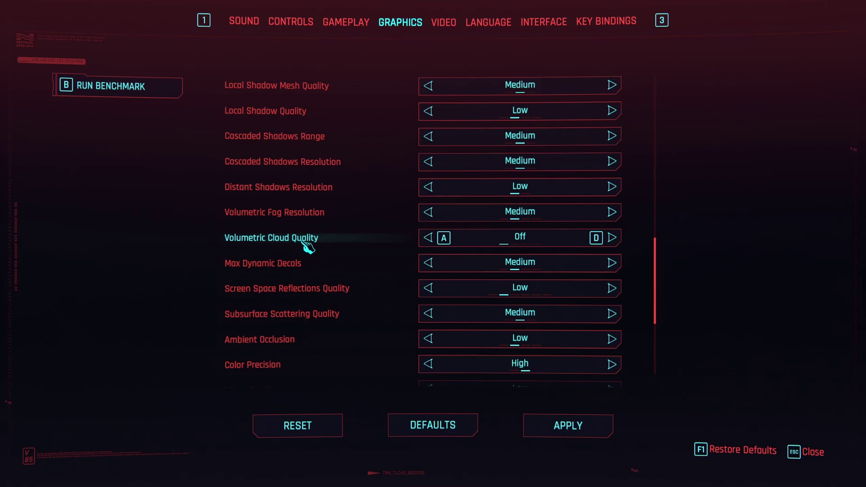
scroll(291, 257, "down", 2)
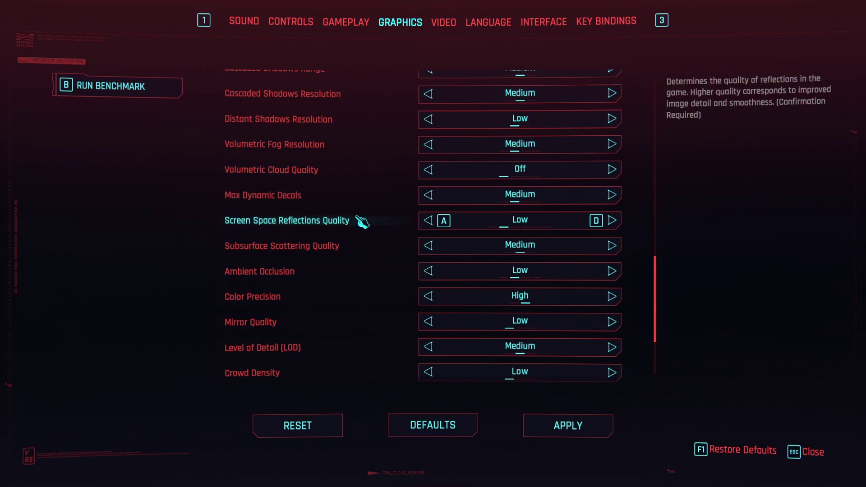
scroll(284, 237, "up", 1)
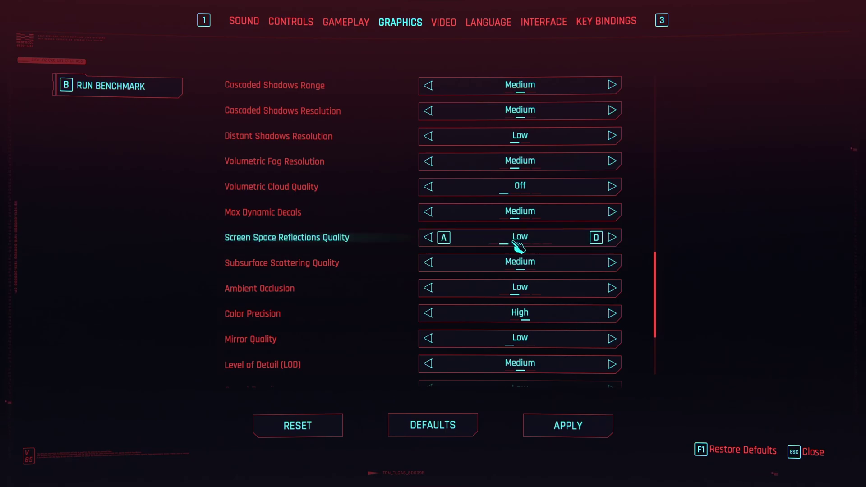
scroll(286, 263, "down", 1)
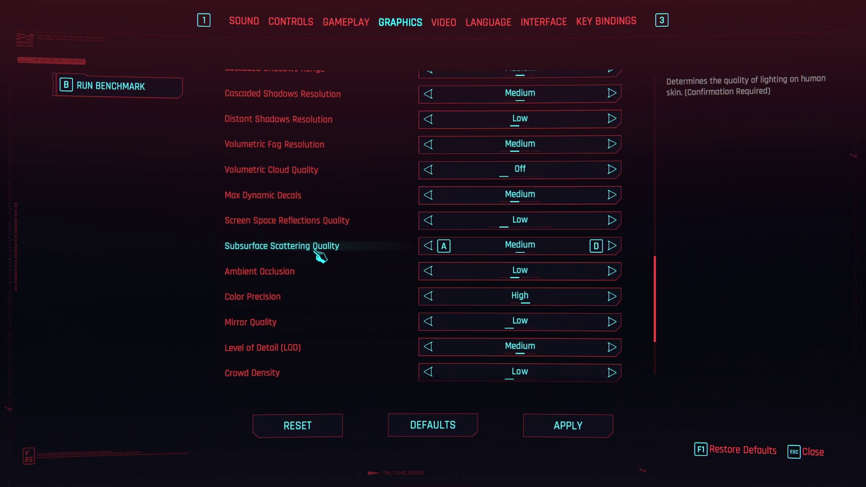
scroll(533, 252, "down", 1)
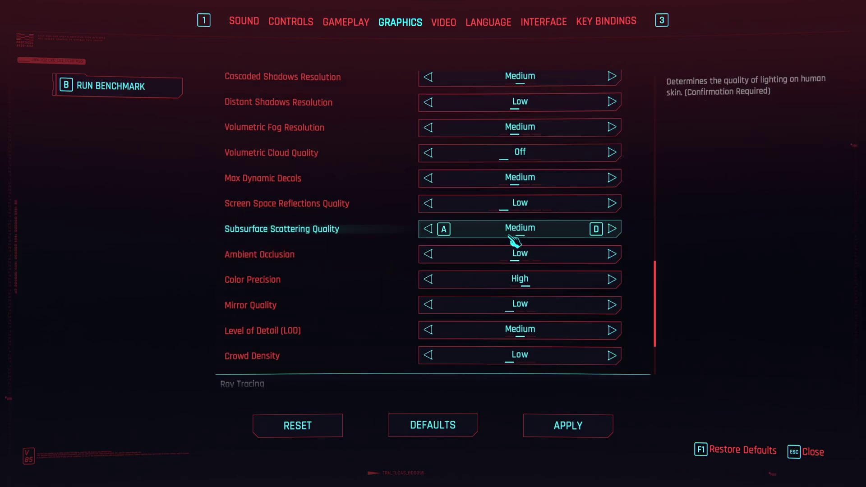
left_click(456, 235)
left_click(612, 228)
scroll(505, 260, "down", 1)
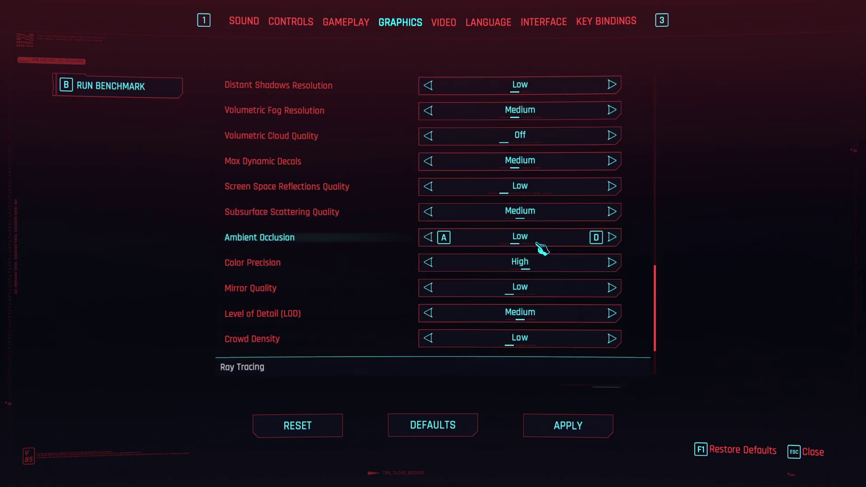
left_click(612, 237)
left_click(611, 237)
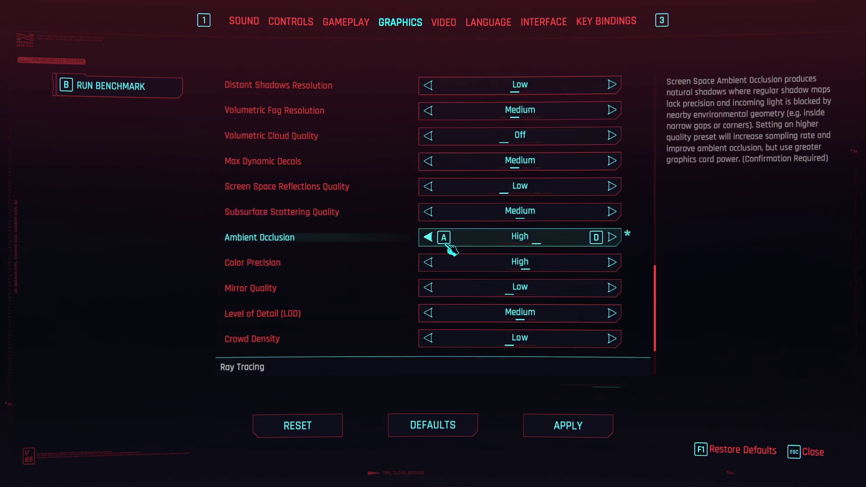
left_click(427, 237)
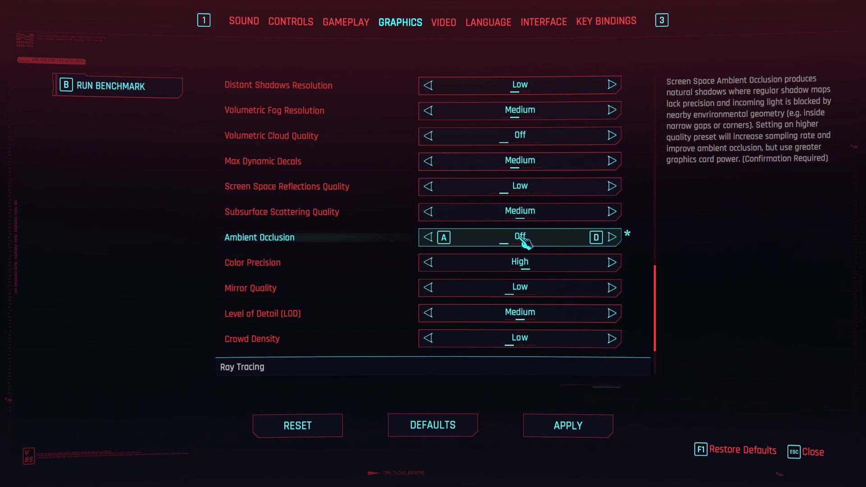
left_click(612, 237)
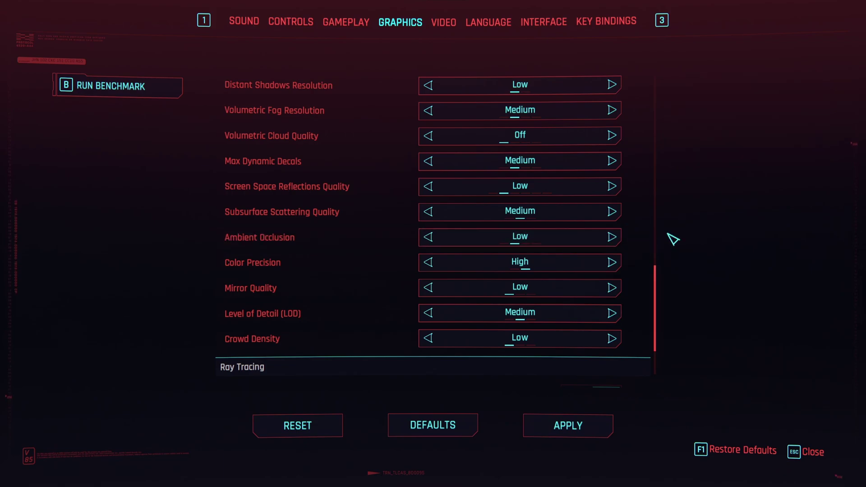
left_click(612, 238)
left_click(429, 238)
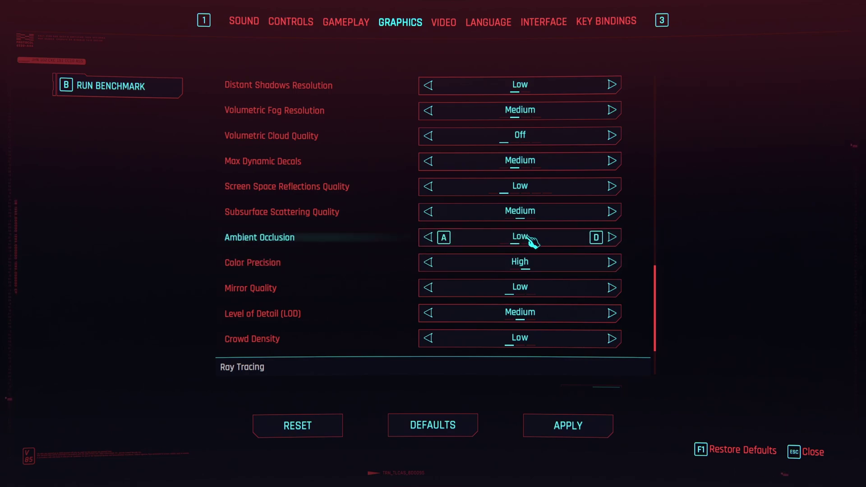
scroll(543, 242, "down", 1)
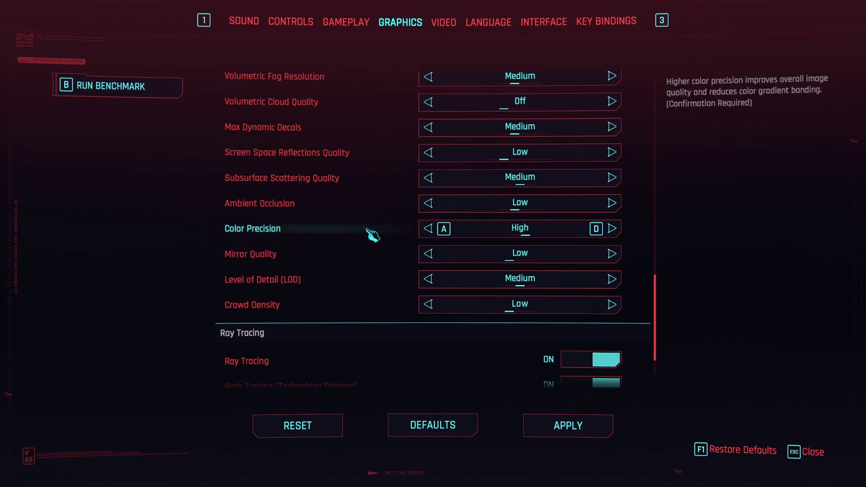
scroll(324, 253, "down", 1)
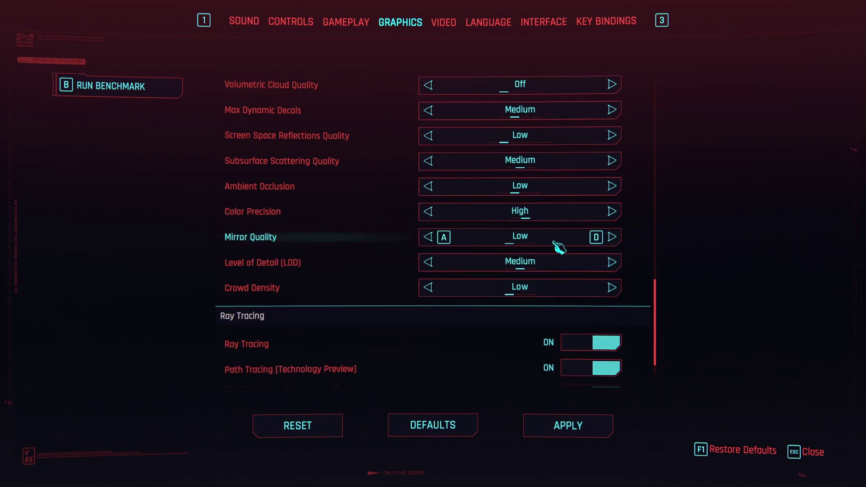
left_click(612, 237)
left_click(612, 237)
left_click(428, 237)
left_click(428, 237)
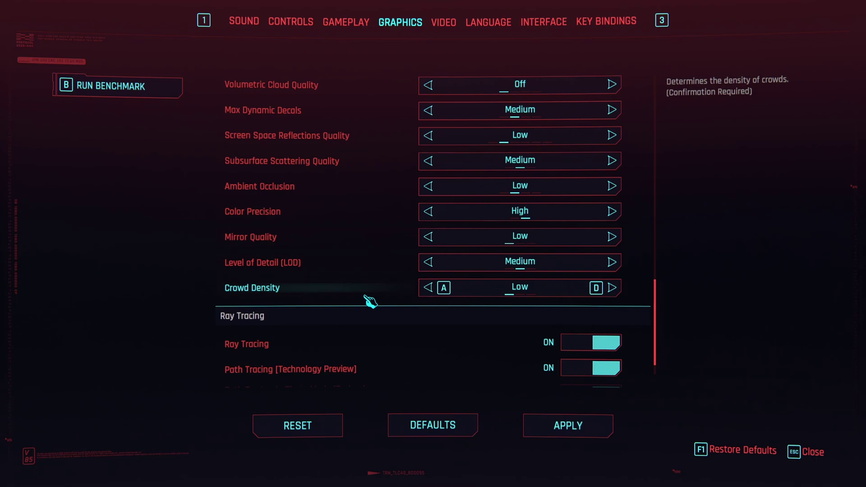
scroll(370, 301, "down", 1)
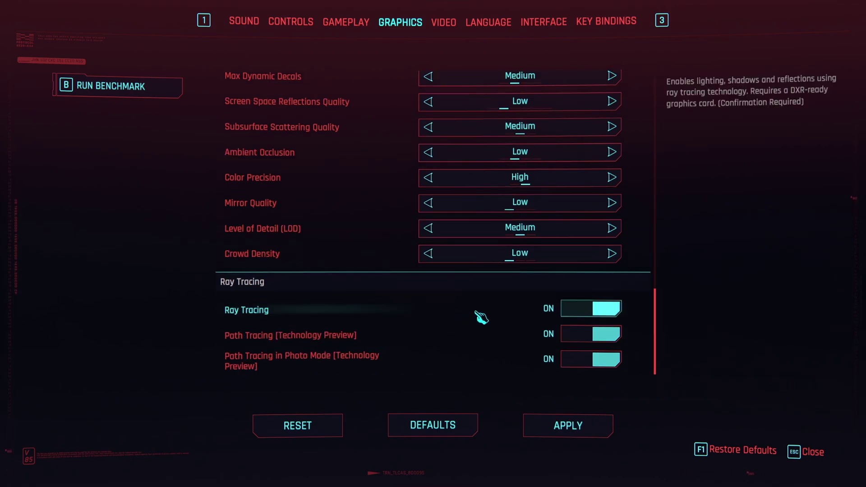
scroll(392, 367, "up", 1)
scroll(392, 367, "down", 1)
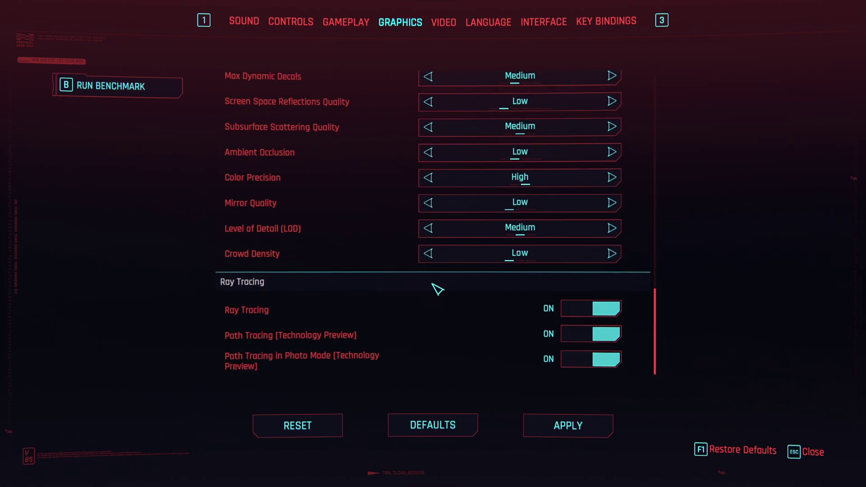